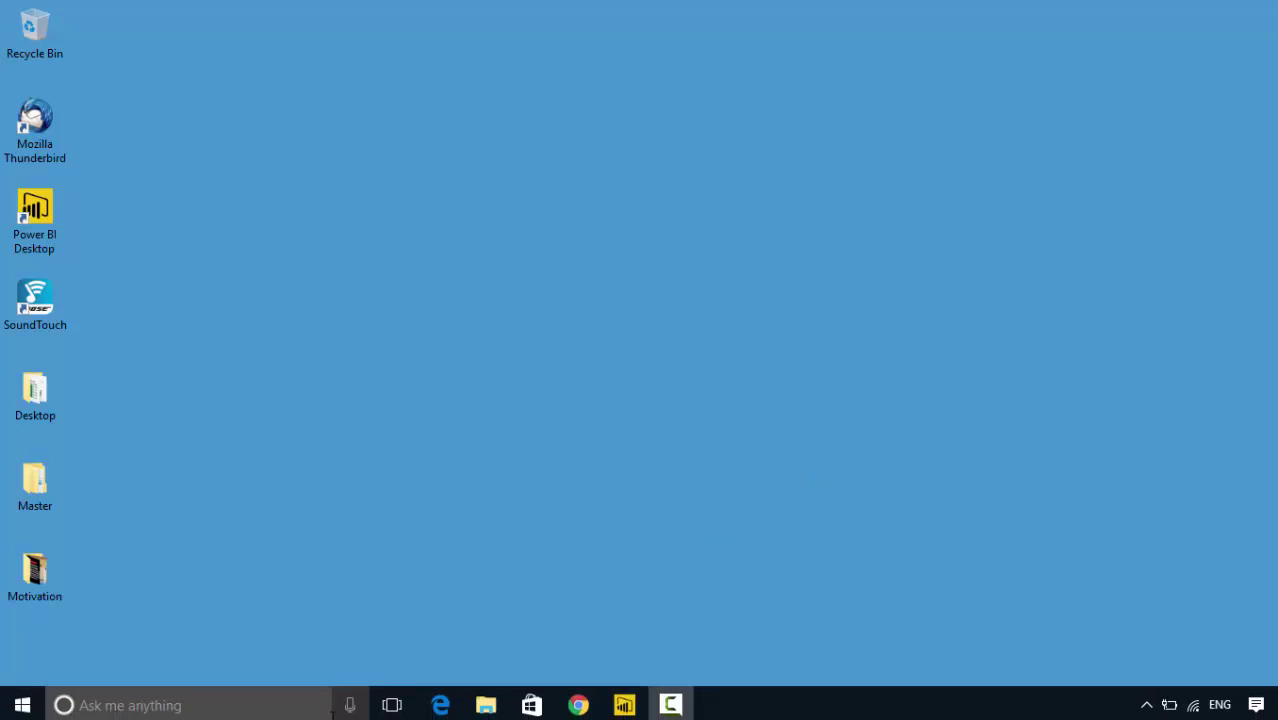
Review the R 3.3.2 for Windows and RStudio download pages, then hide the browser.
{"action": "left_click", "coordinate": [578, 705]}
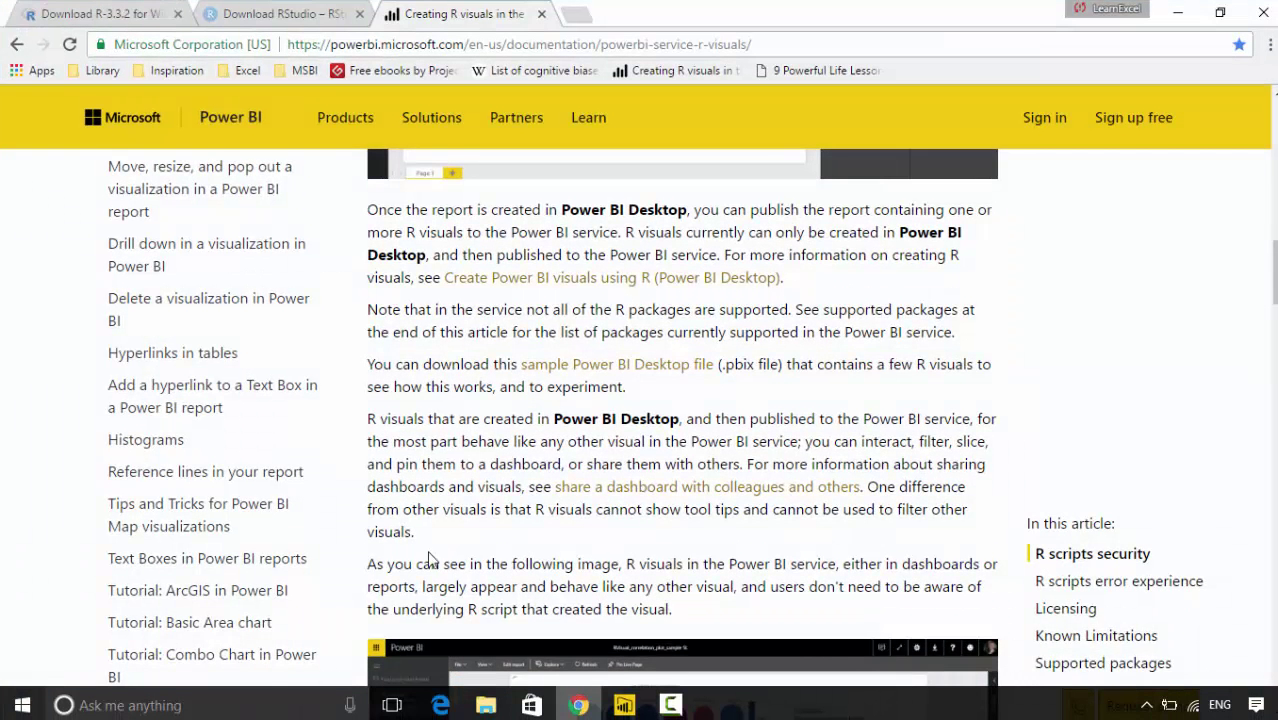
{"action": "left_click", "coordinate": [55, 12]}
{"action": "left_click", "coordinate": [332, 44]}
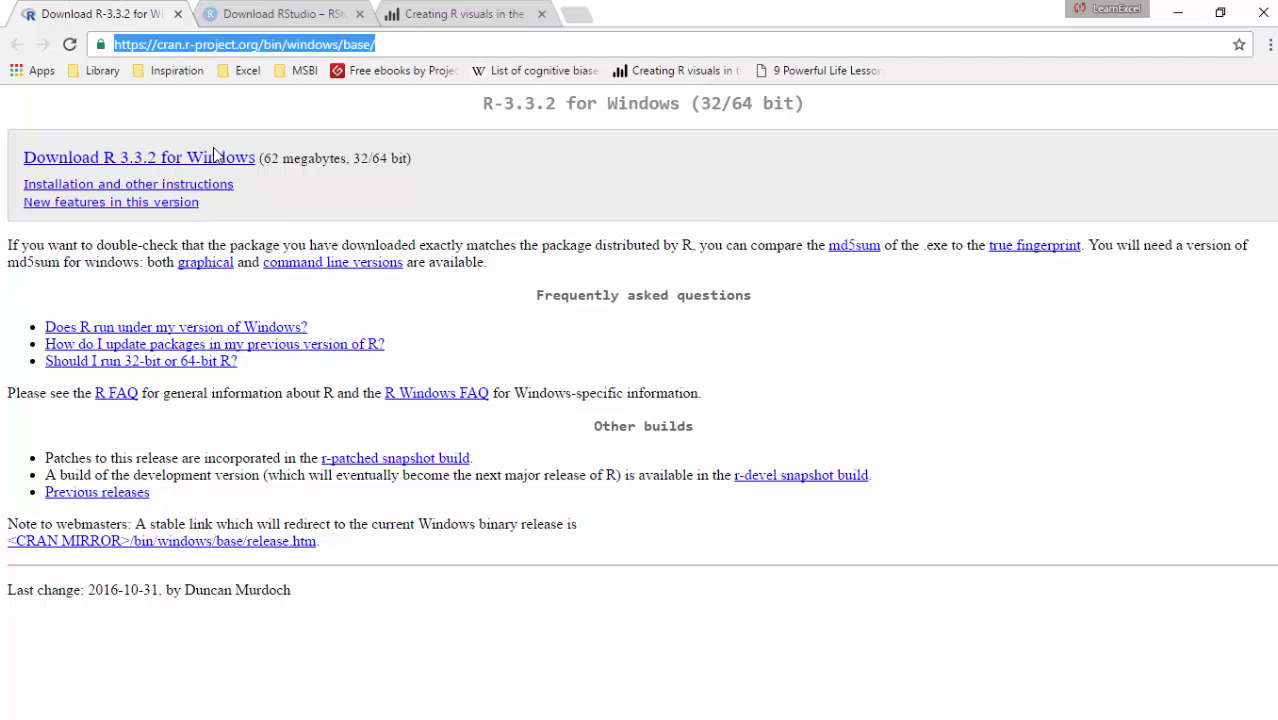
{"action": "left_click", "coordinate": [287, 18]}
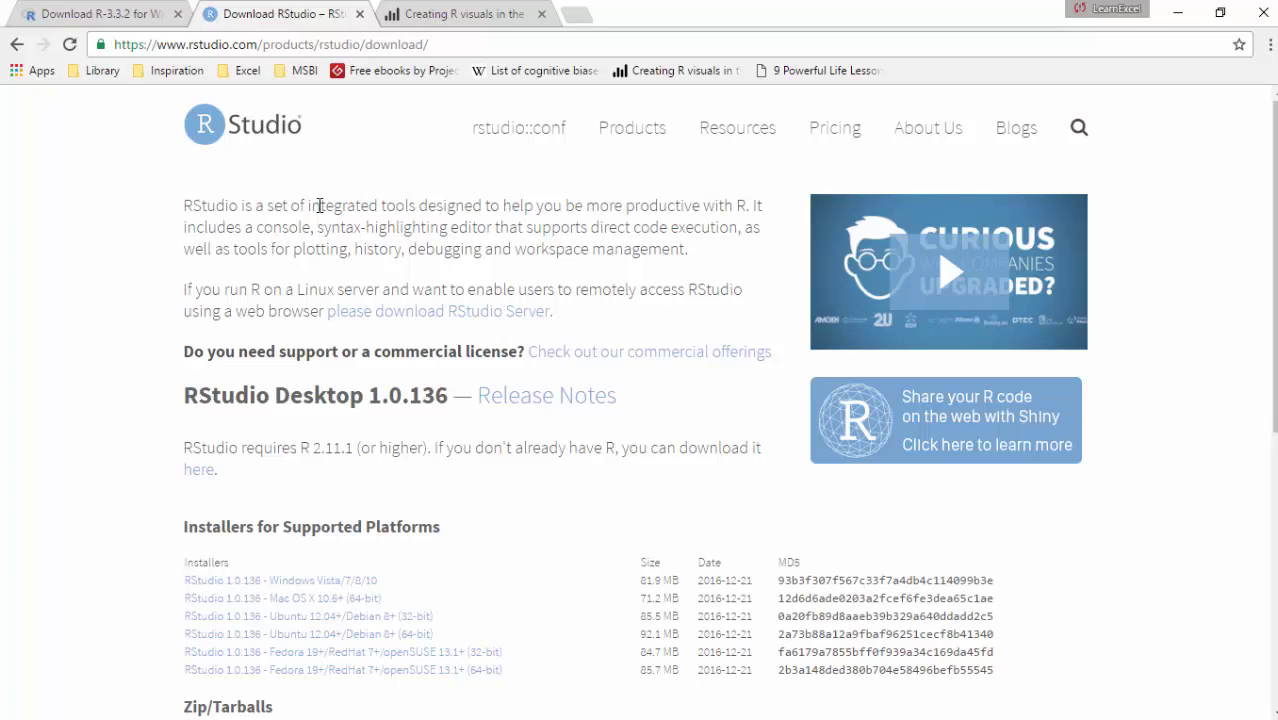
{"action": "left_click", "coordinate": [483, 10]}
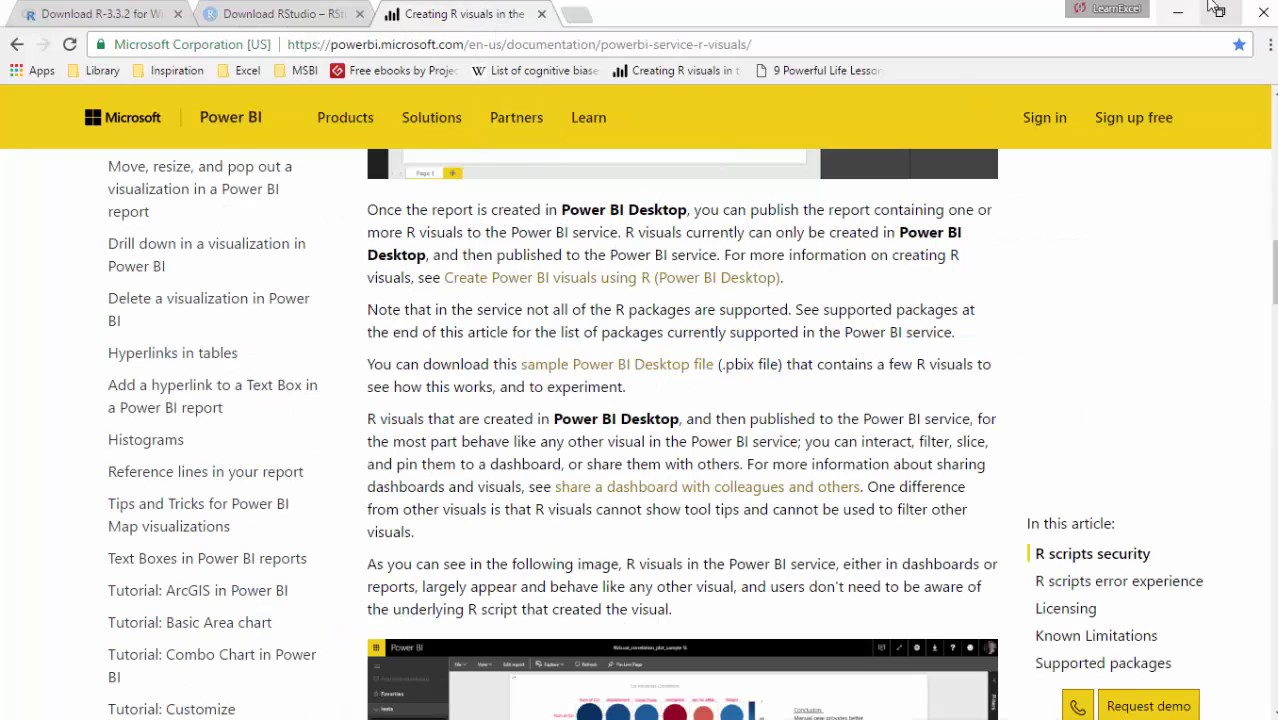
{"action": "left_click", "coordinate": [1178, 10]}
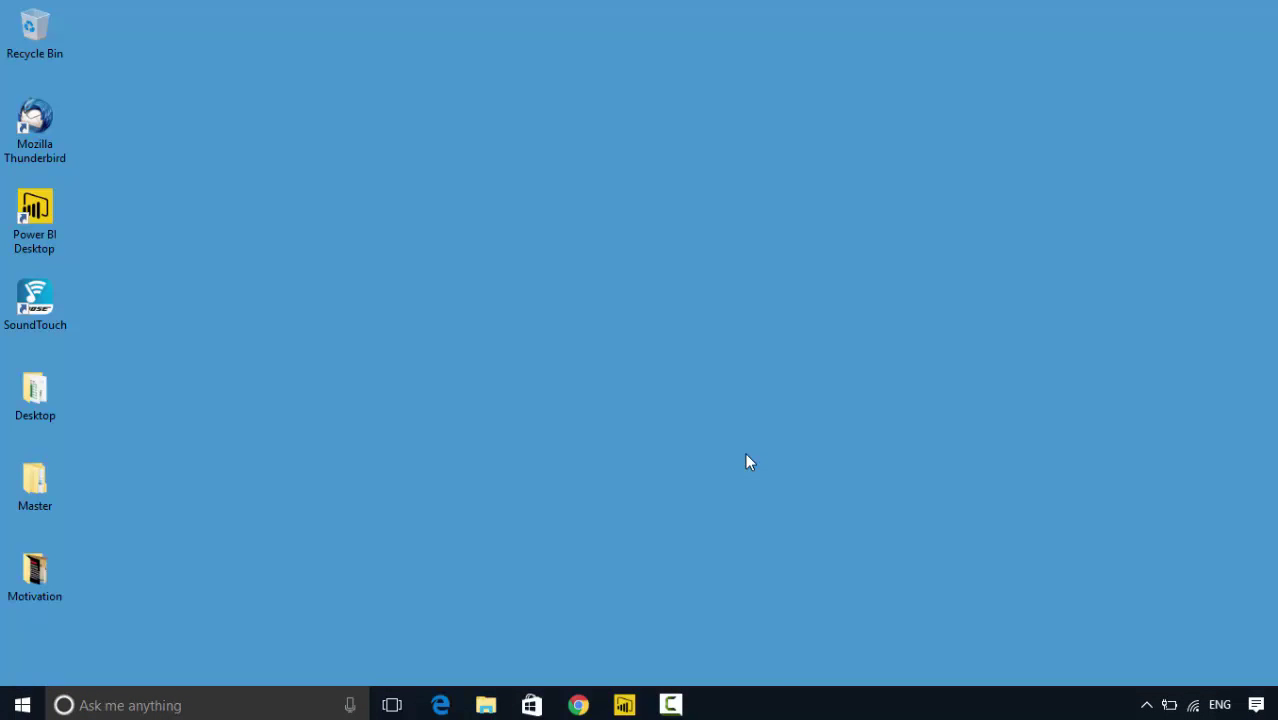
Browse the Learn R folder's R-3.3.2-win installer and sample report, then return to the Power BI report.
{"action": "left_click", "coordinate": [486, 705]}
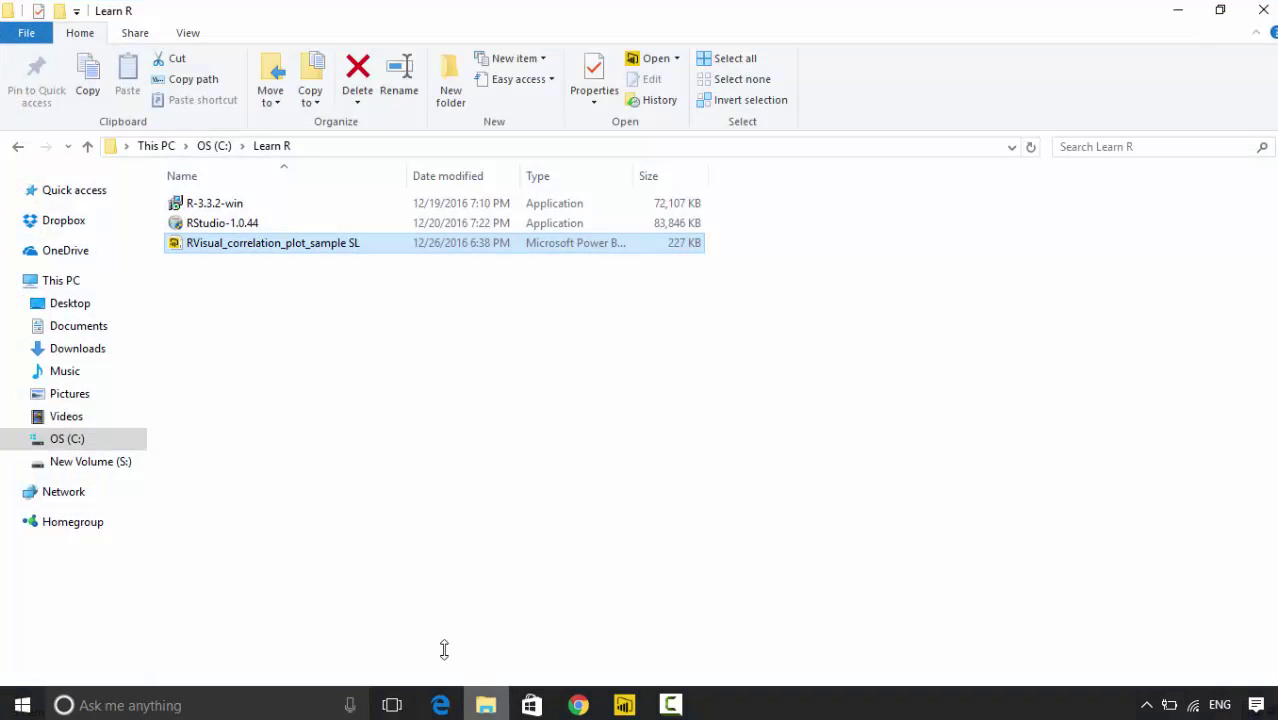
{"action": "left_click", "coordinate": [208, 210]}
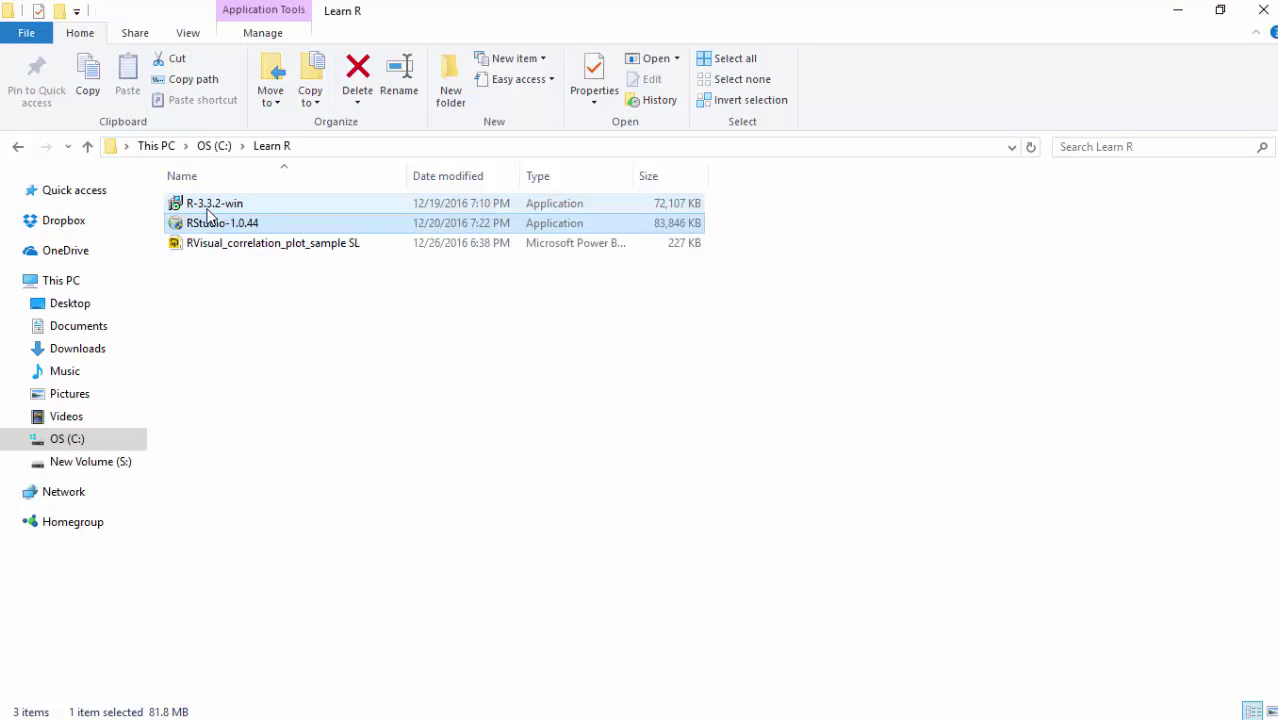
{"action": "key", "text": "Down"}
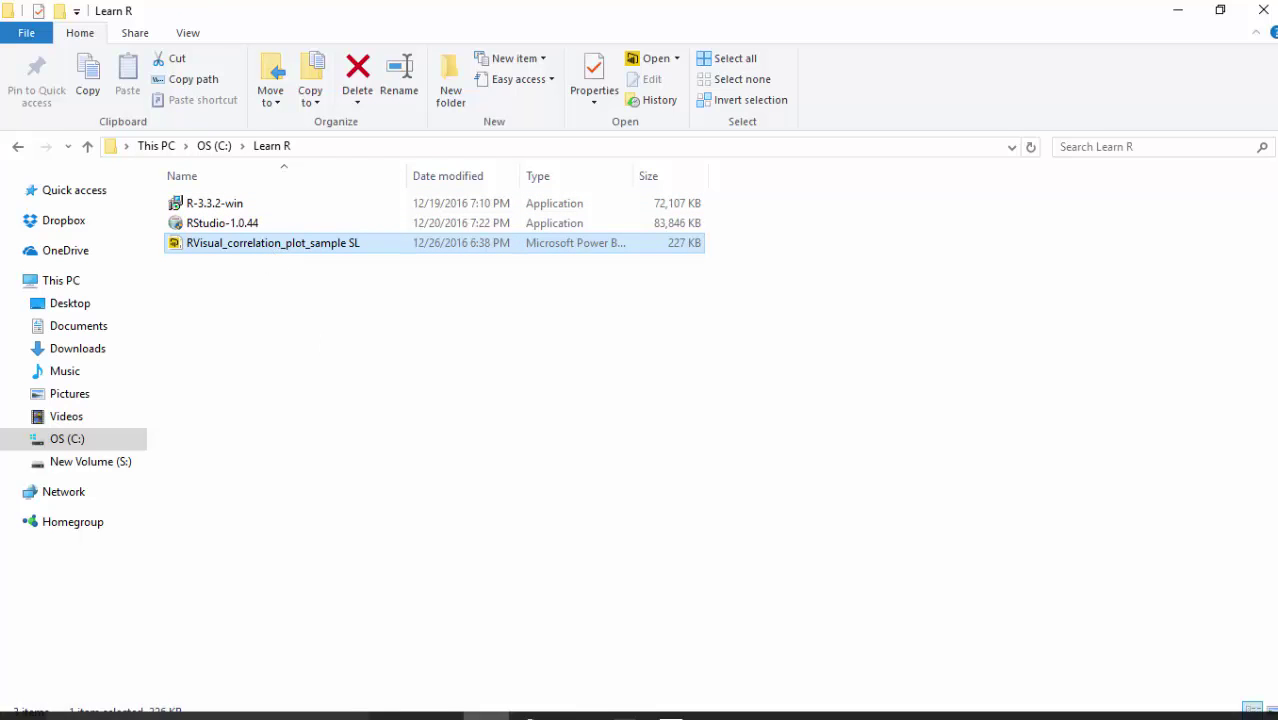
{"action": "left_click", "coordinate": [630, 707]}
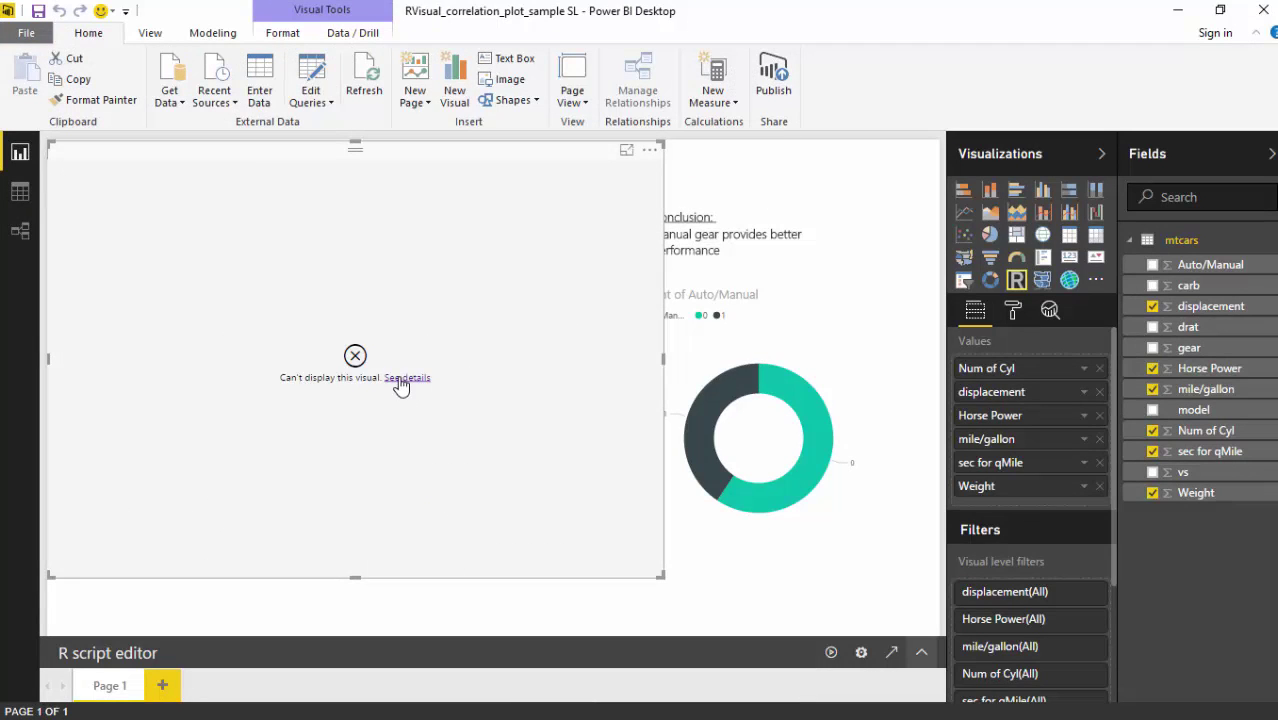
{"action": "left_click", "coordinate": [399, 386]}
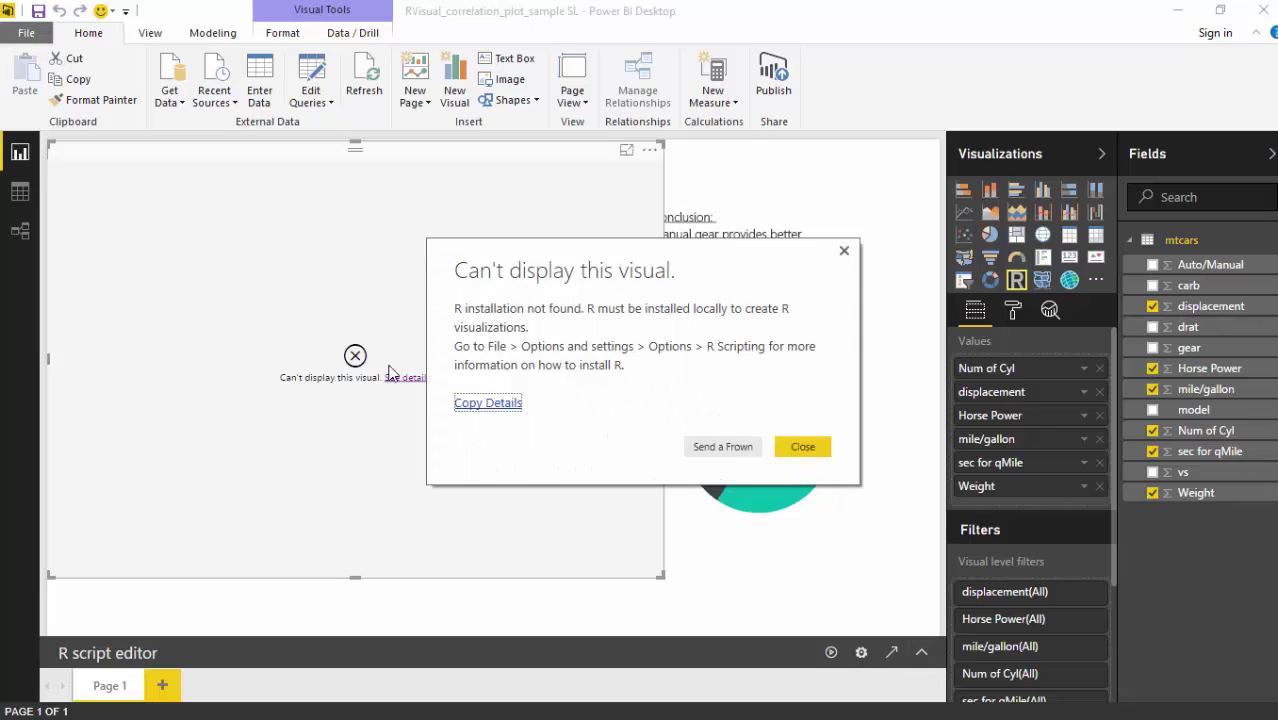
{"action": "left_click", "coordinate": [804, 447]}
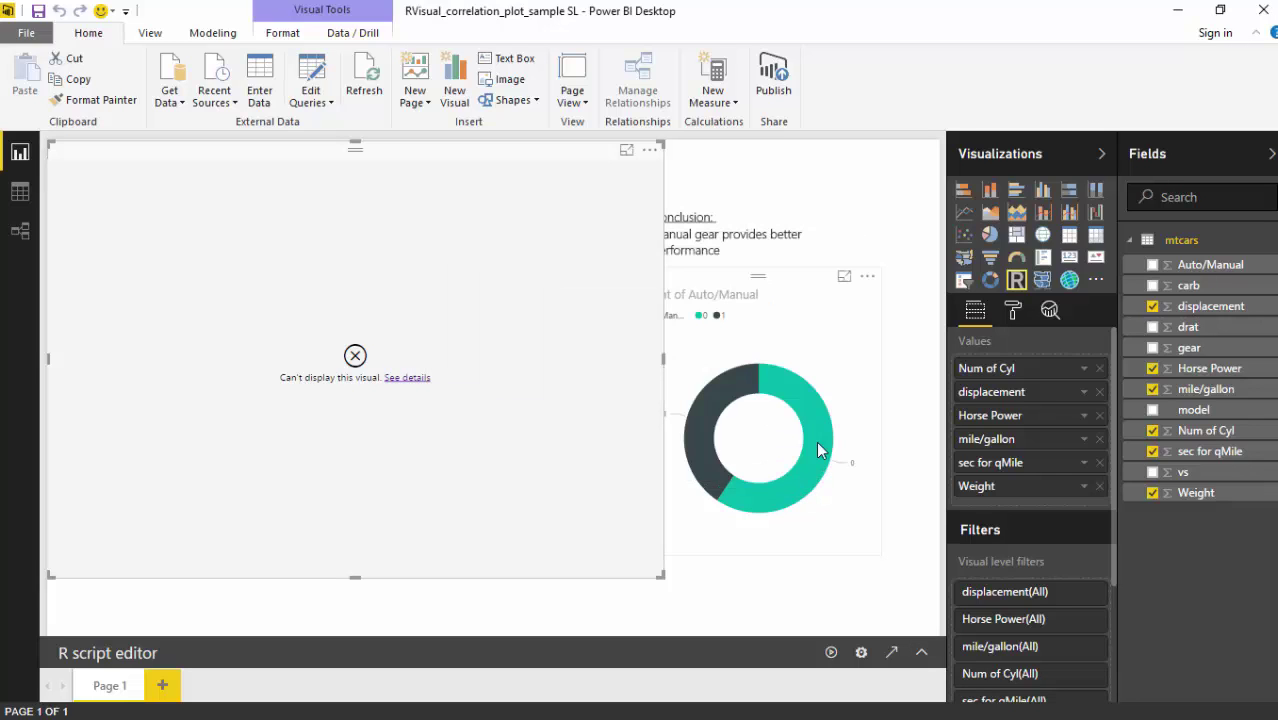
{"action": "left_click", "coordinate": [26, 33]}
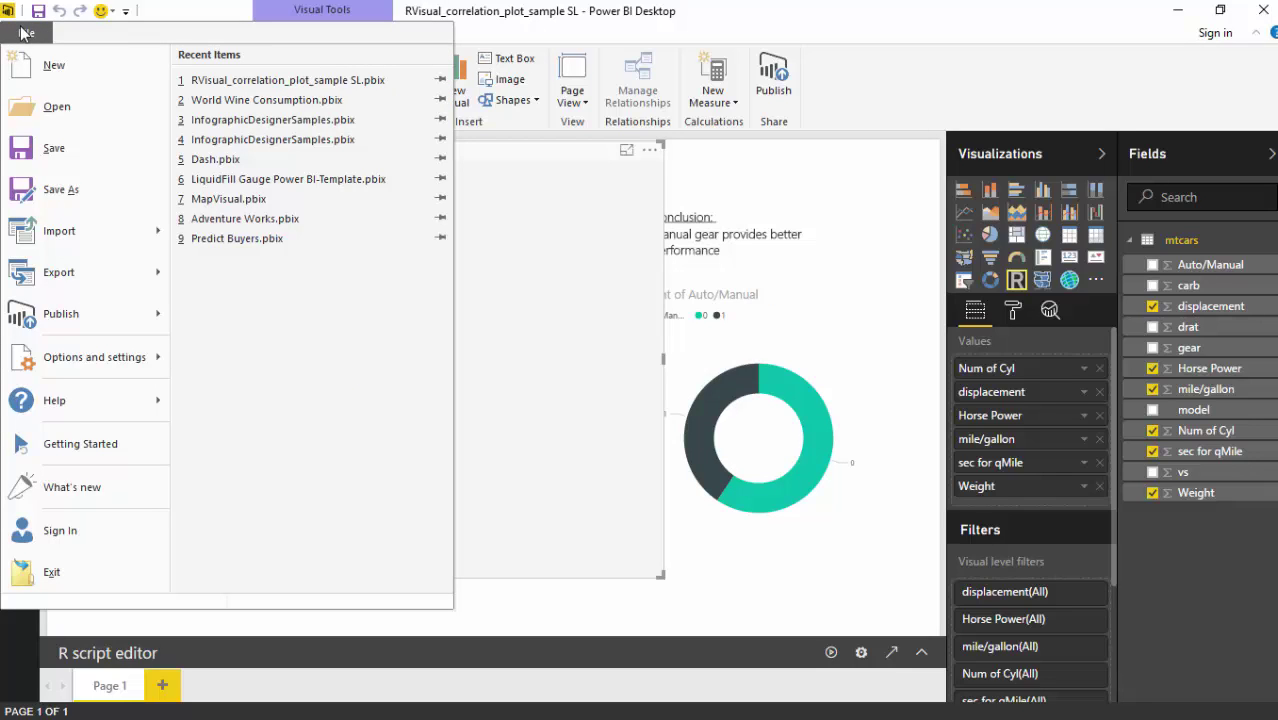
{"action": "mouse_move", "coordinate": [80, 352]}
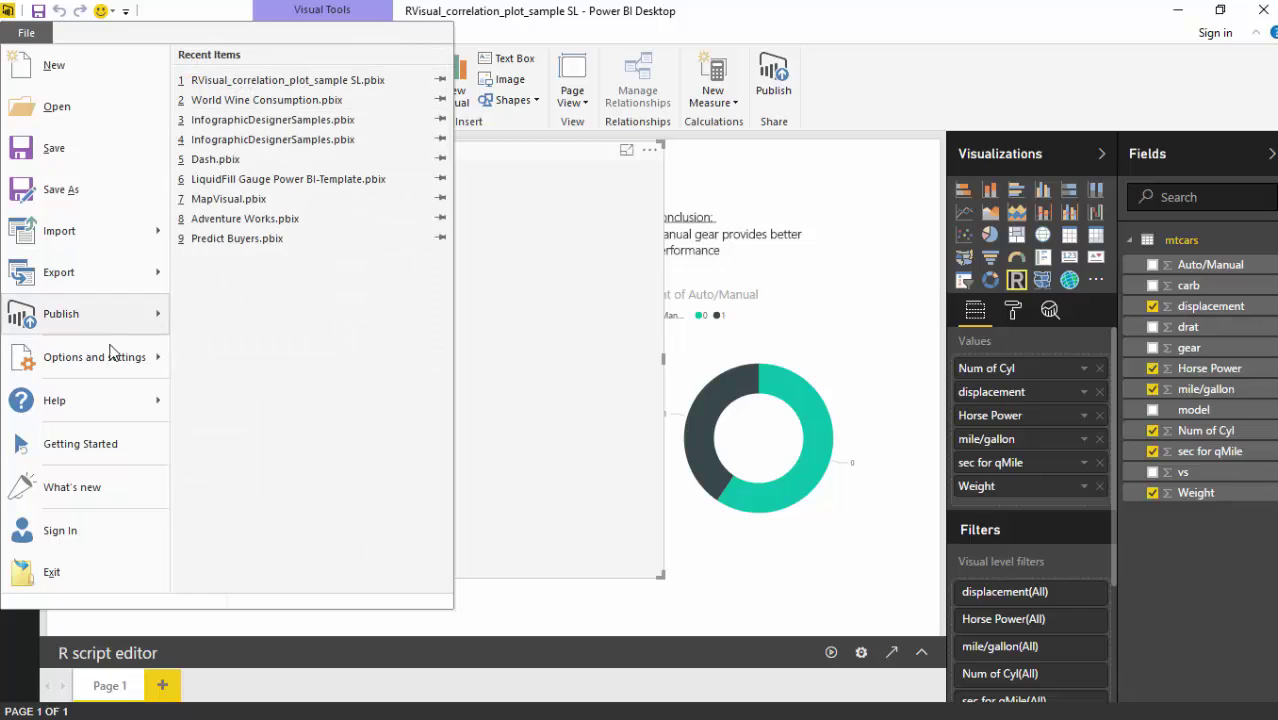
{"action": "left_click", "coordinate": [228, 86]}
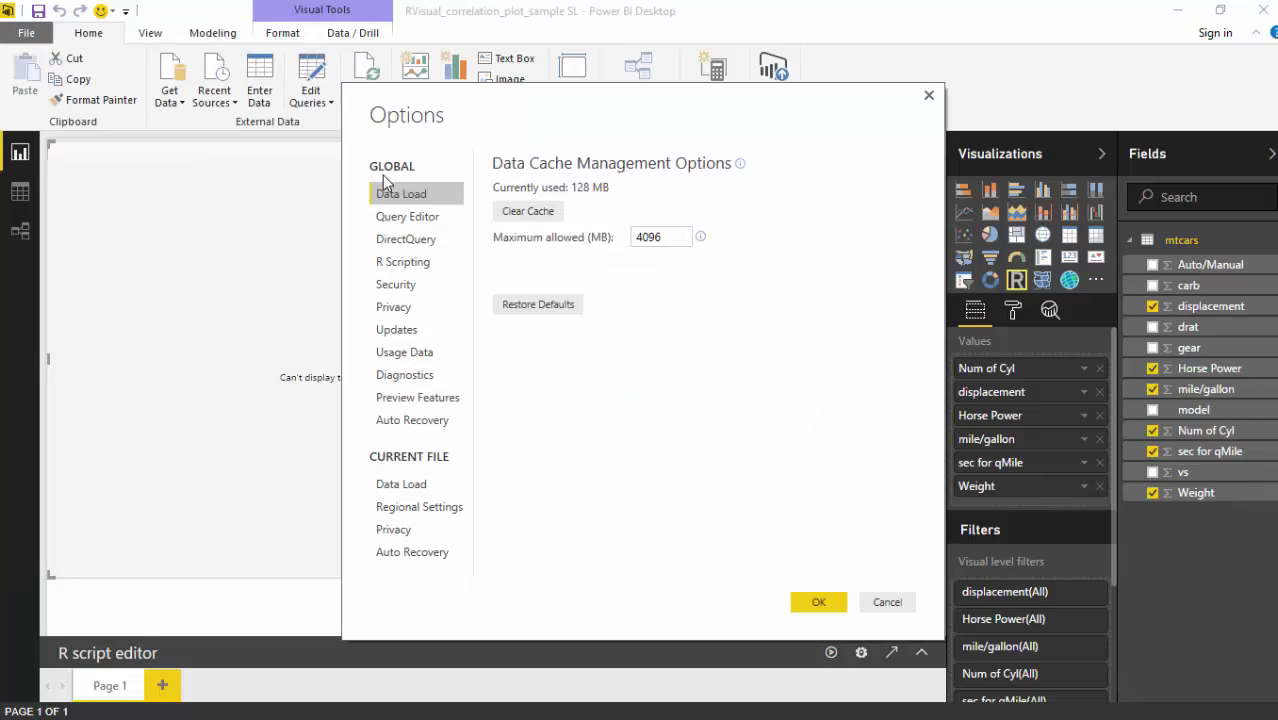
{"action": "left_click", "coordinate": [410, 266]}
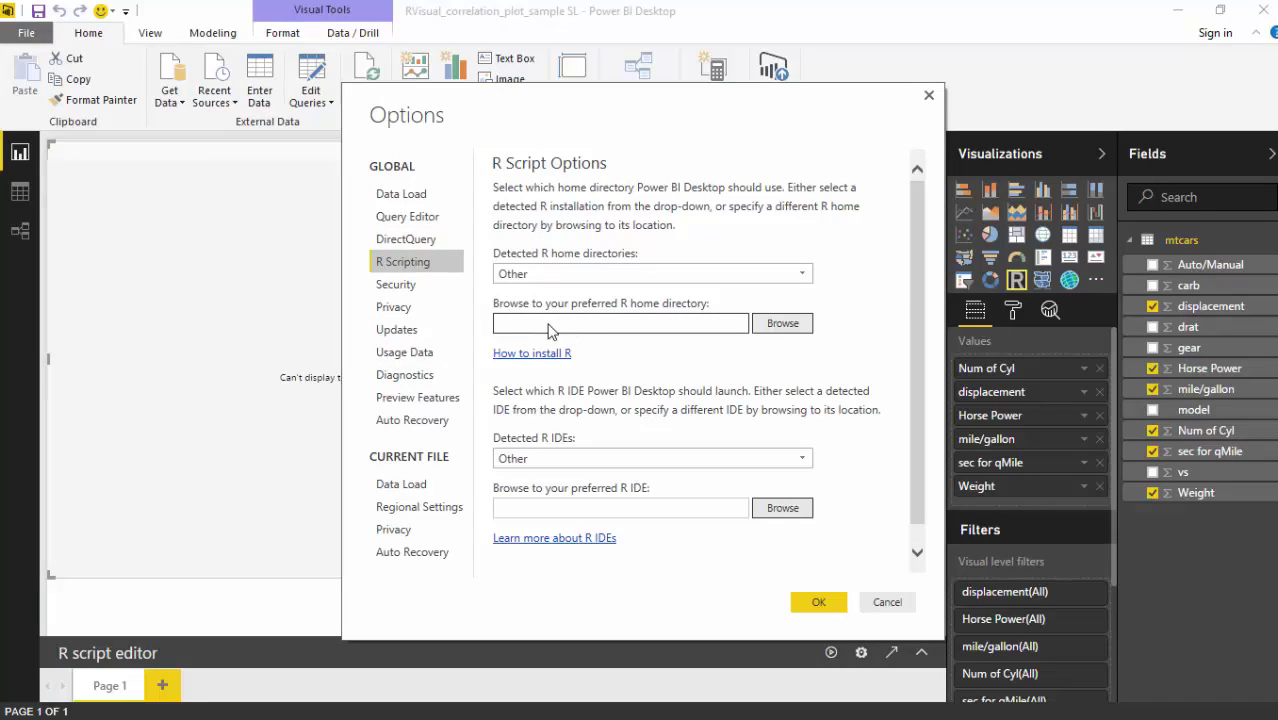
{"action": "left_click", "coordinate": [884, 603]}
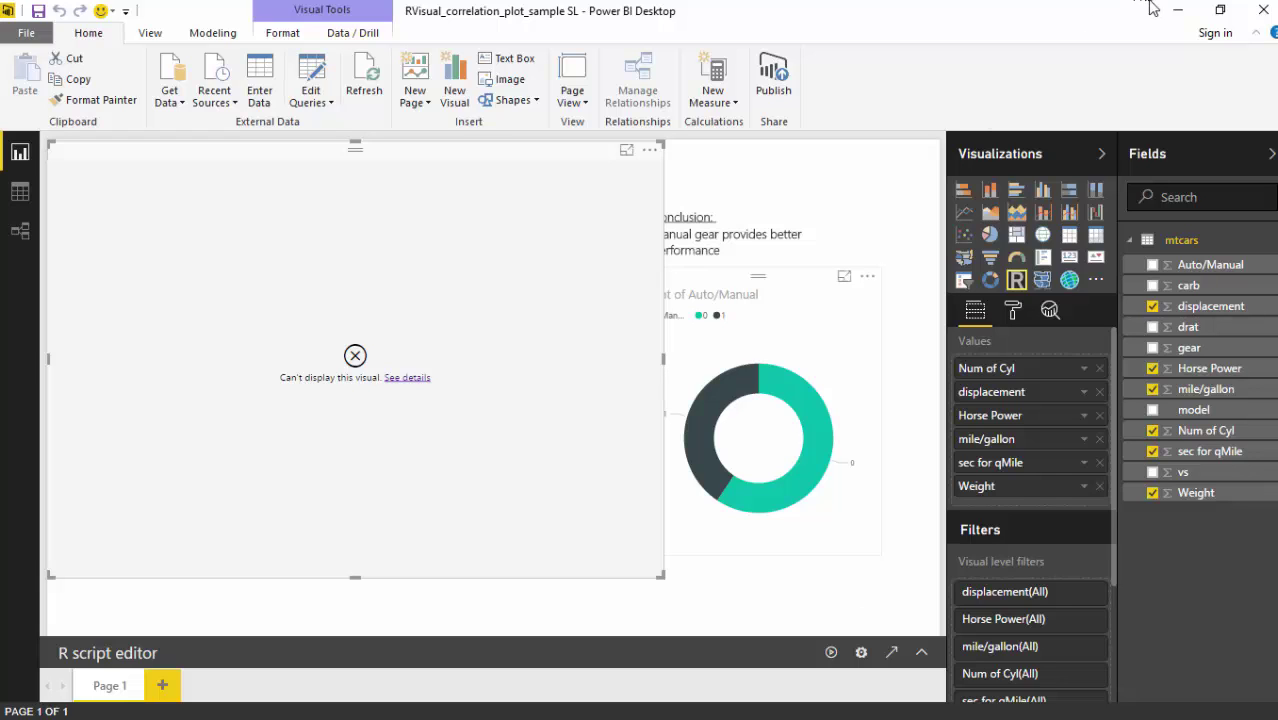
Run the R-3.3.2-win installer from the Learn R folder as administrator.
{"action": "left_click", "coordinate": [1180, 11]}
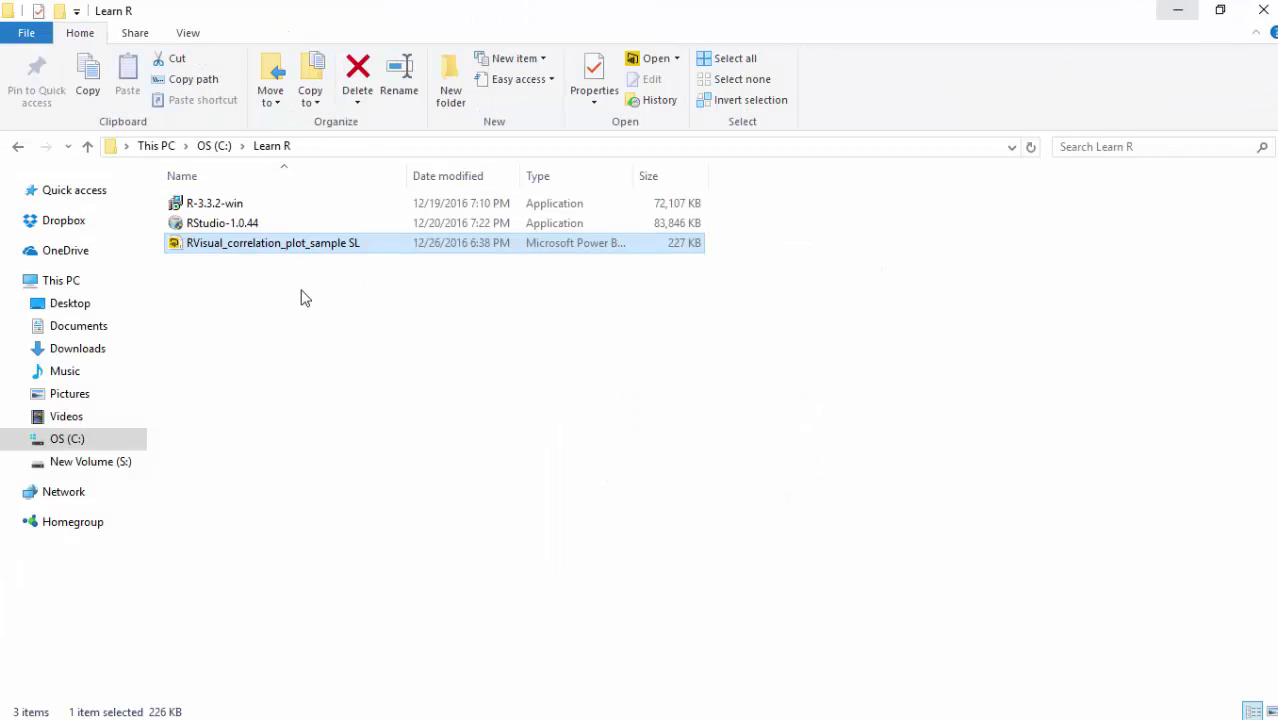
{"action": "left_click", "coordinate": [232, 203]}
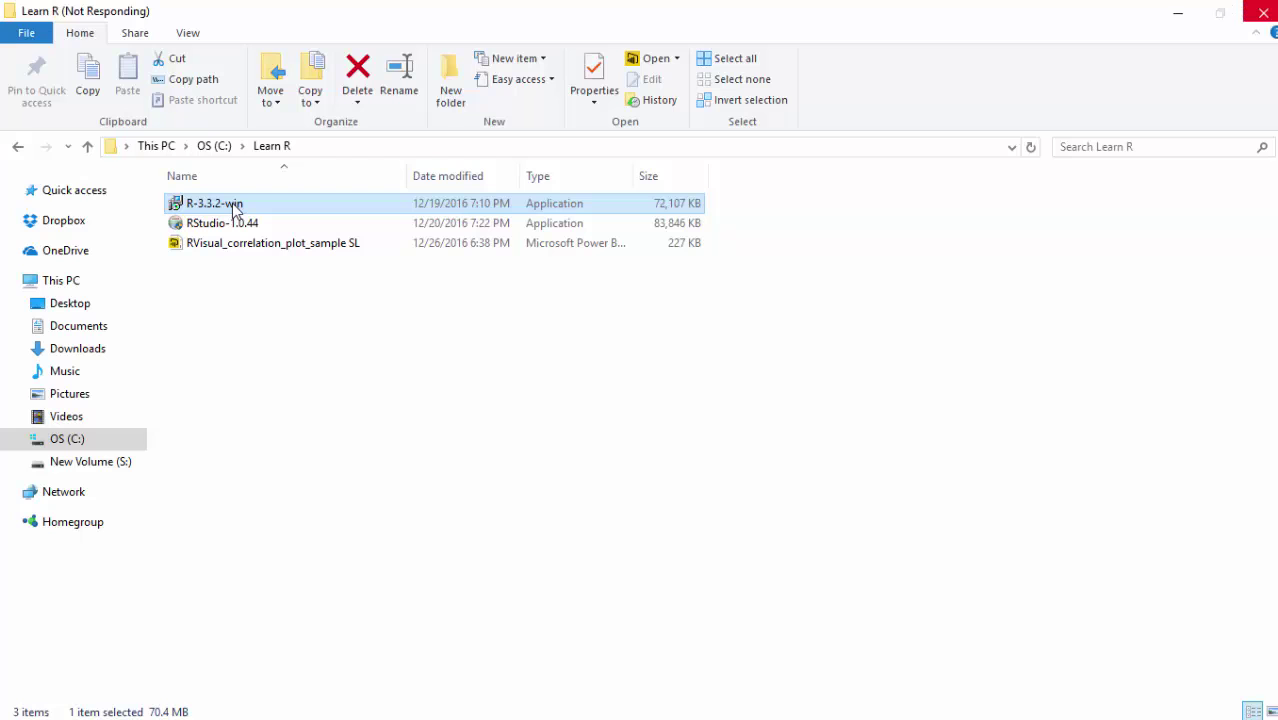
{"action": "right_click", "coordinate": [234, 208]}
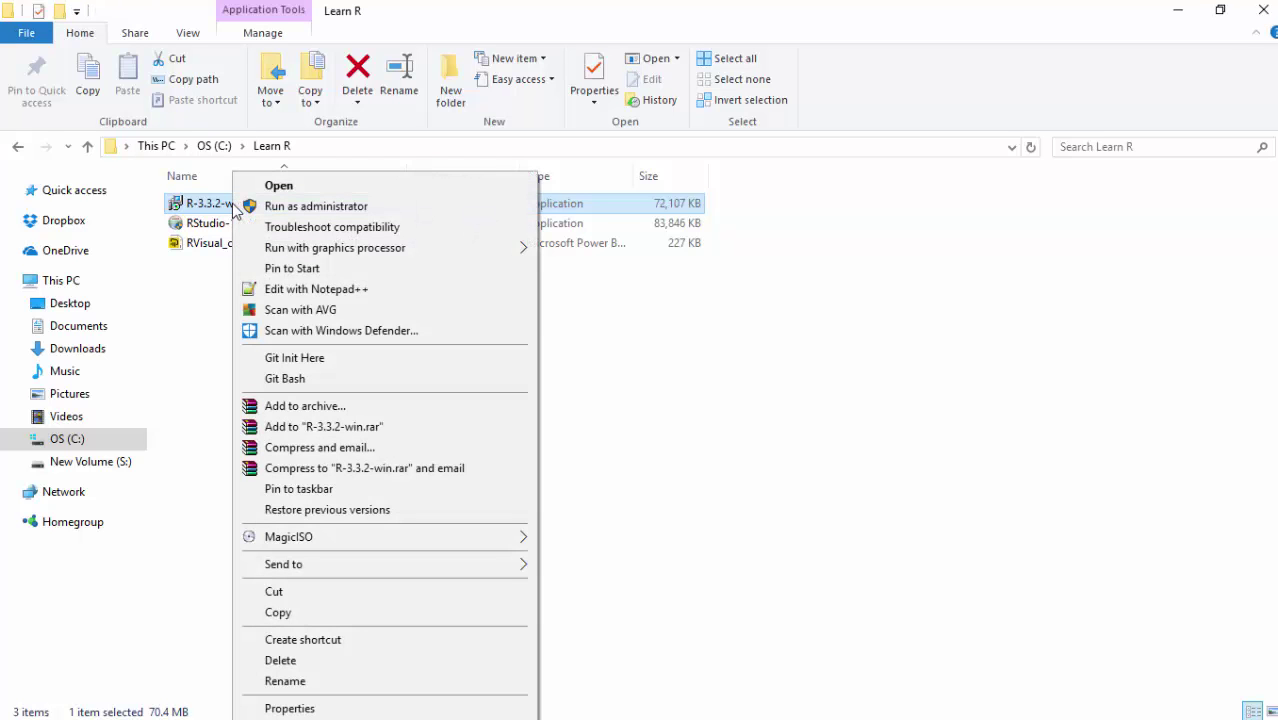
{"action": "left_click", "coordinate": [300, 207]}
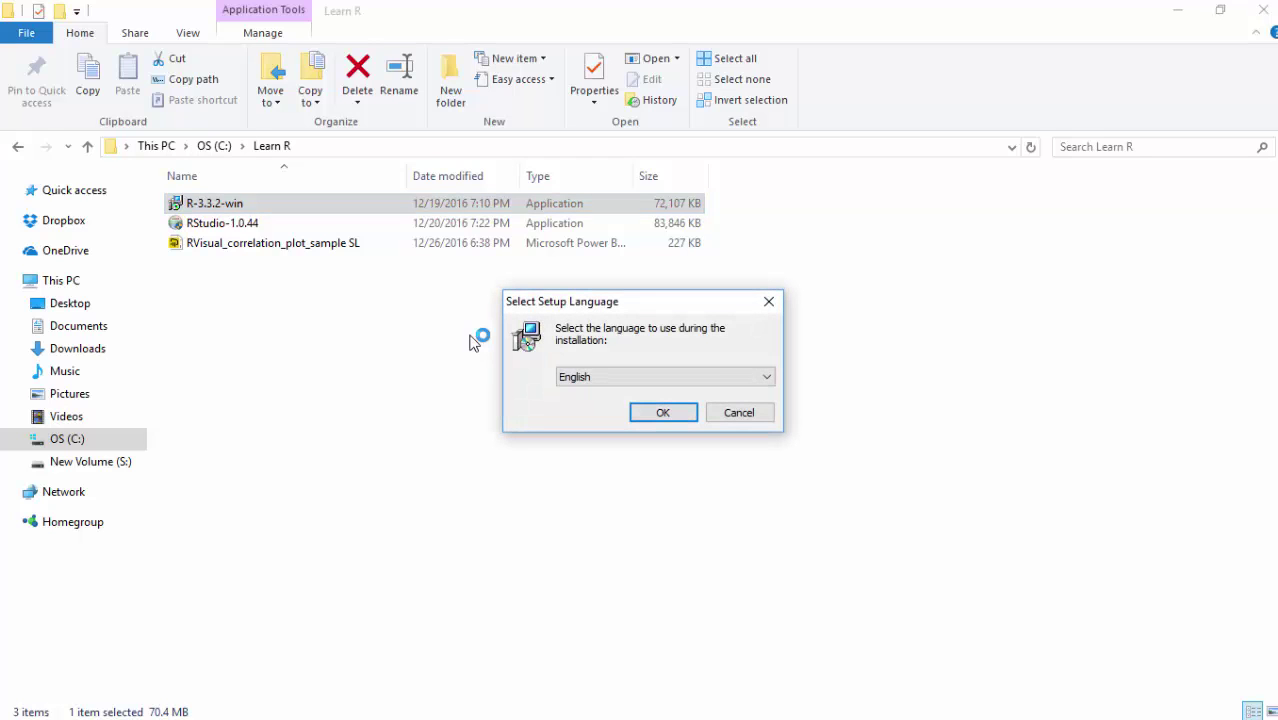
Choose English, accept the license, and keep C:\Program Files\R\R-3.3.2 with all components.
{"action": "left_click", "coordinate": [648, 416]}
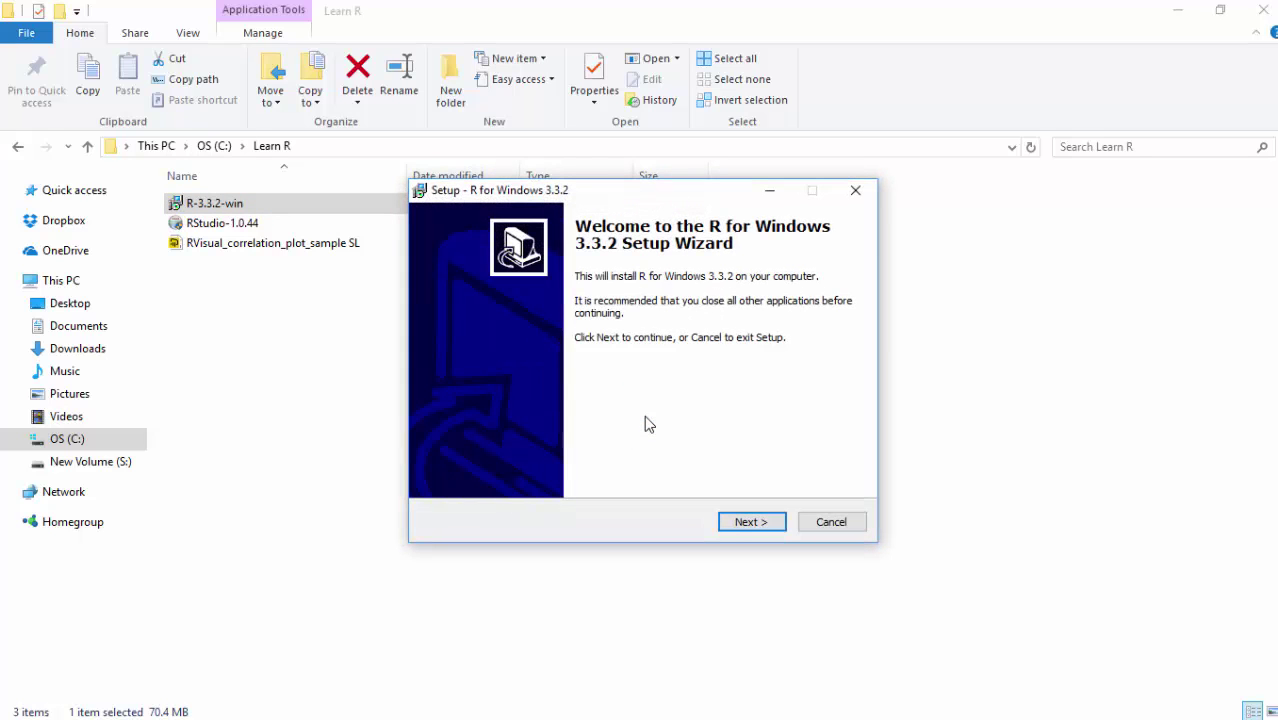
{"action": "left_click", "coordinate": [740, 530]}
{"action": "left_click", "coordinate": [750, 522]}
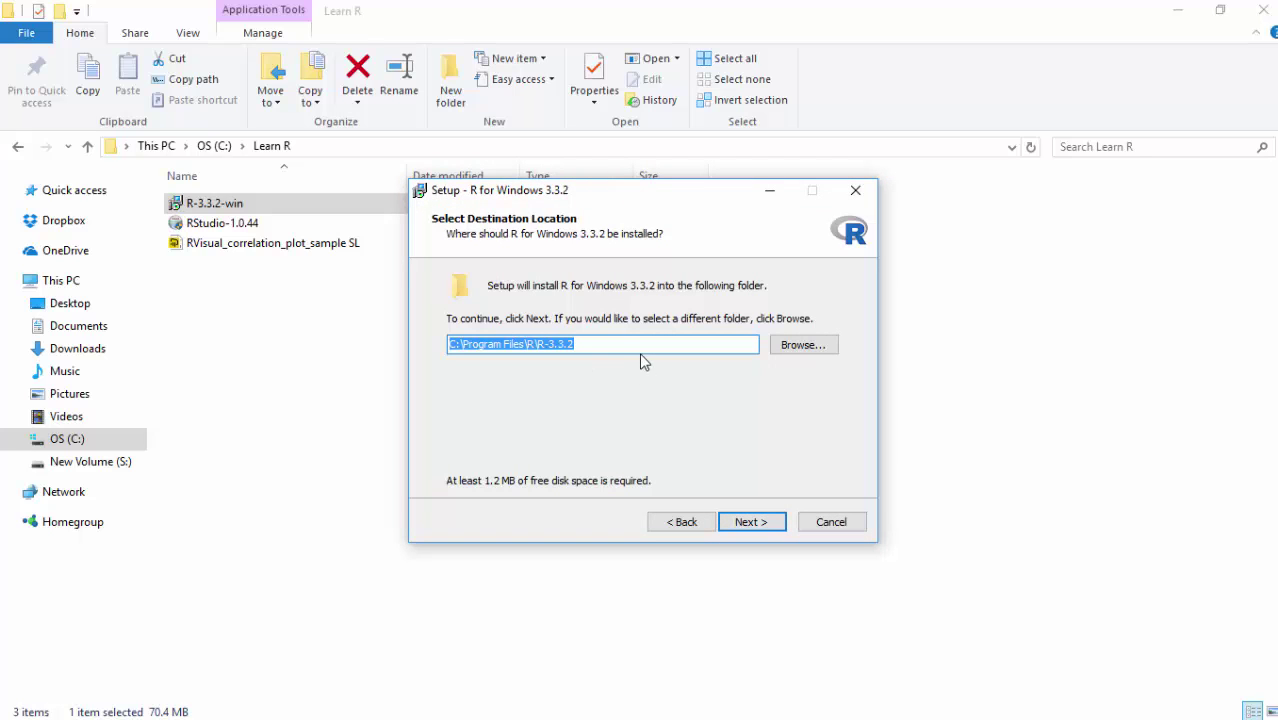
{"action": "left_click", "coordinate": [759, 522]}
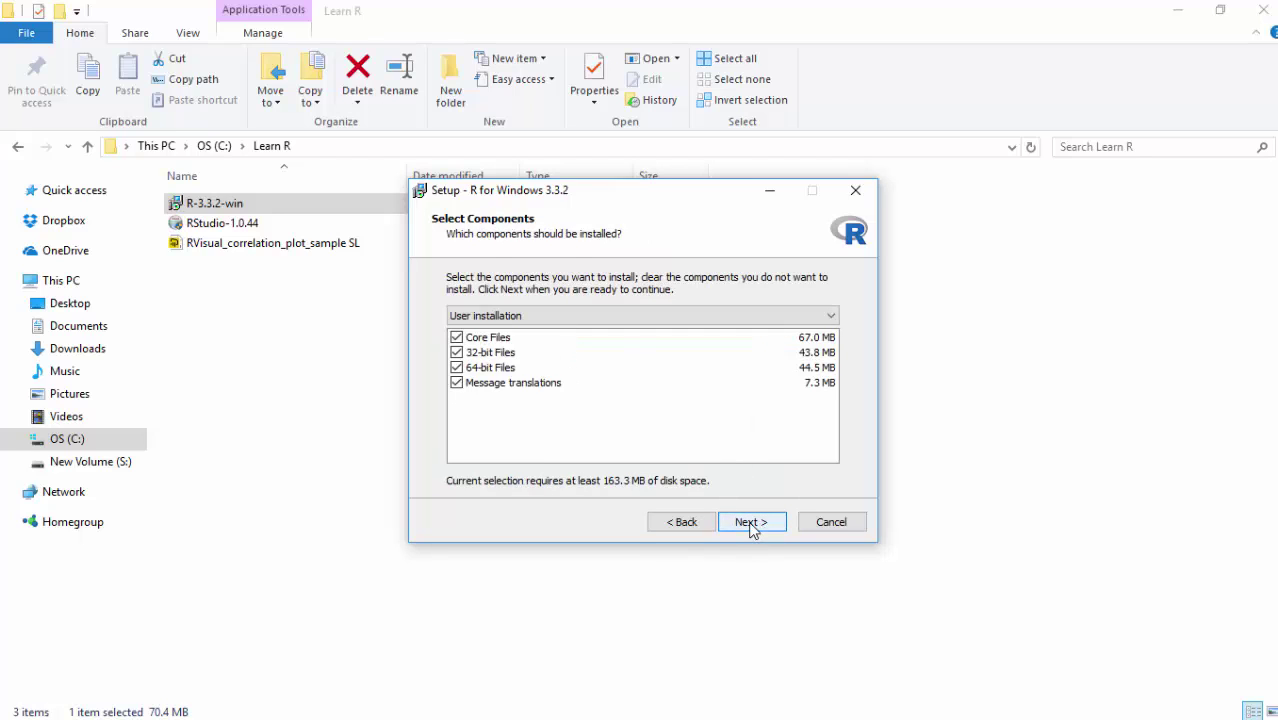
{"action": "left_click", "coordinate": [749, 525]}
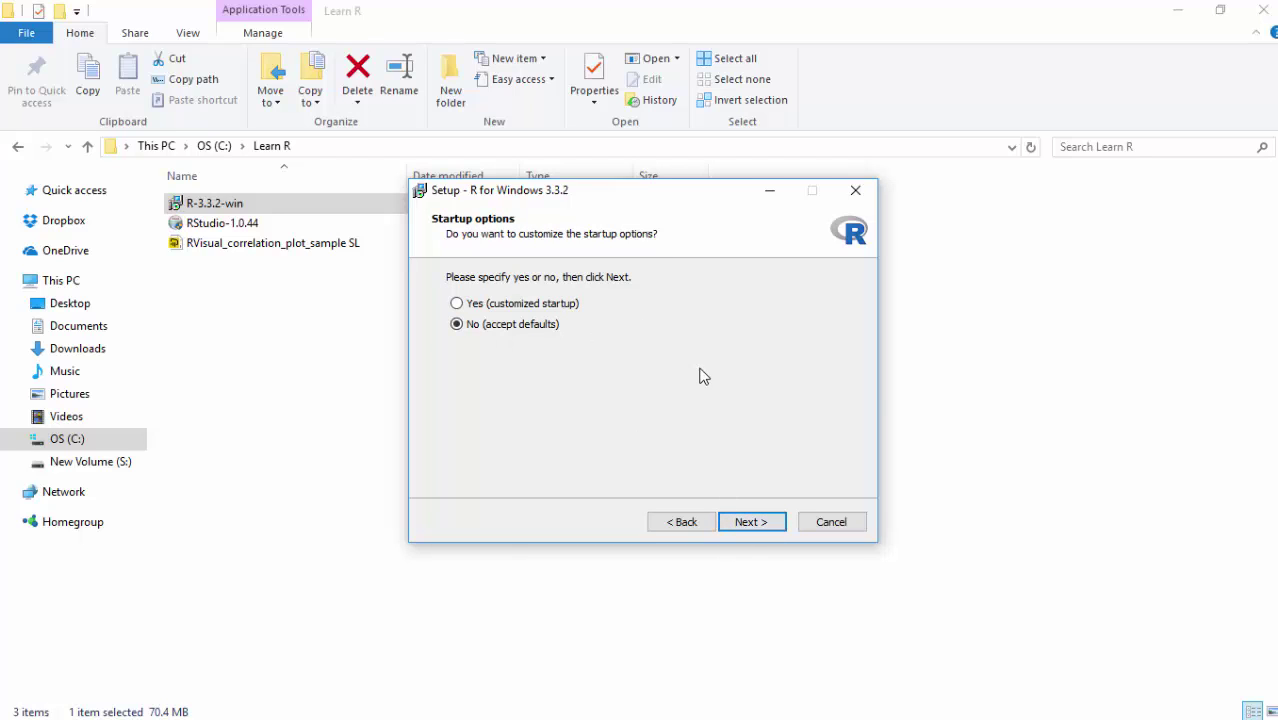
Keep the default startup options, Start Menu folder and tasks, install R, and close the wizard.
{"action": "left_click", "coordinate": [741, 527]}
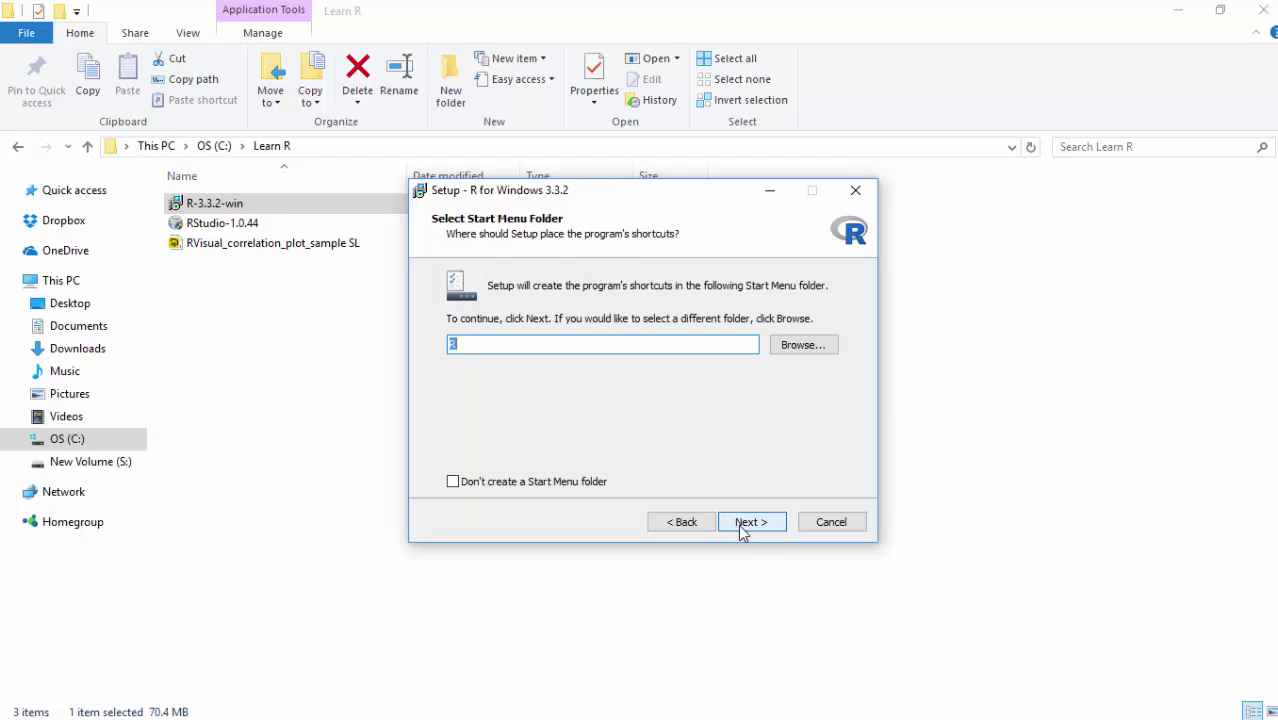
{"action": "left_click", "coordinate": [742, 527]}
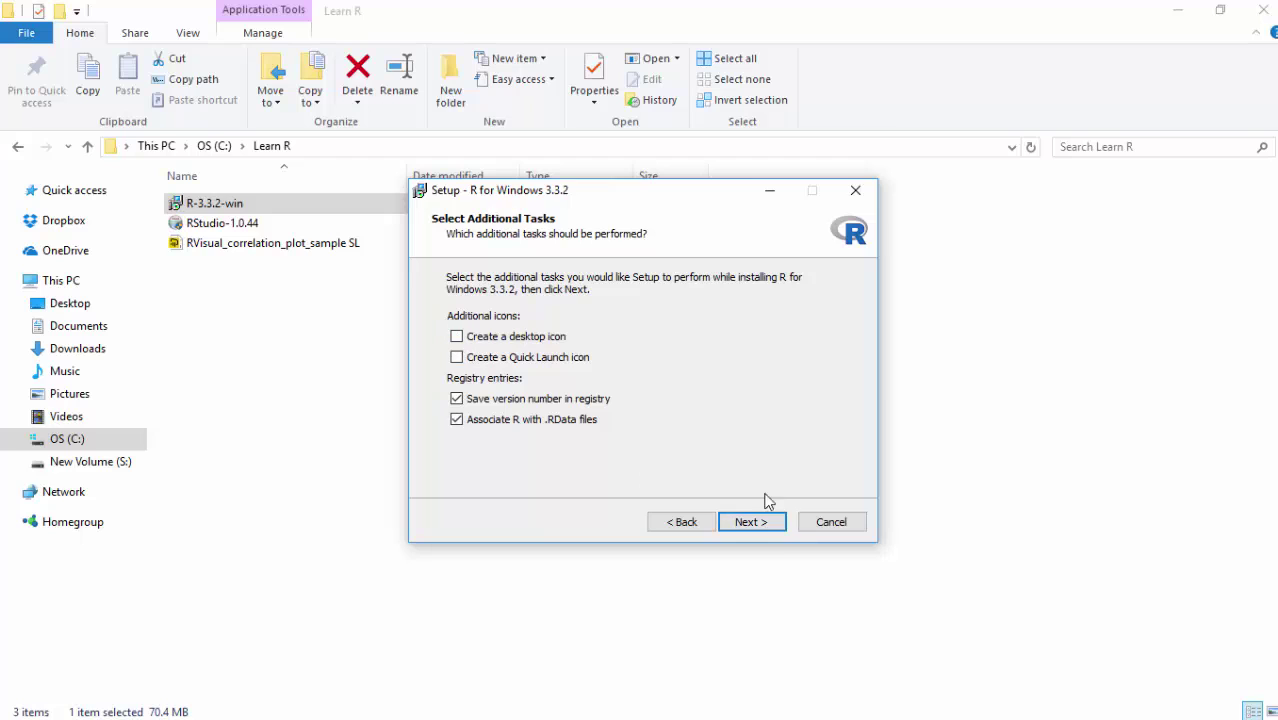
{"action": "left_click", "coordinate": [768, 529]}
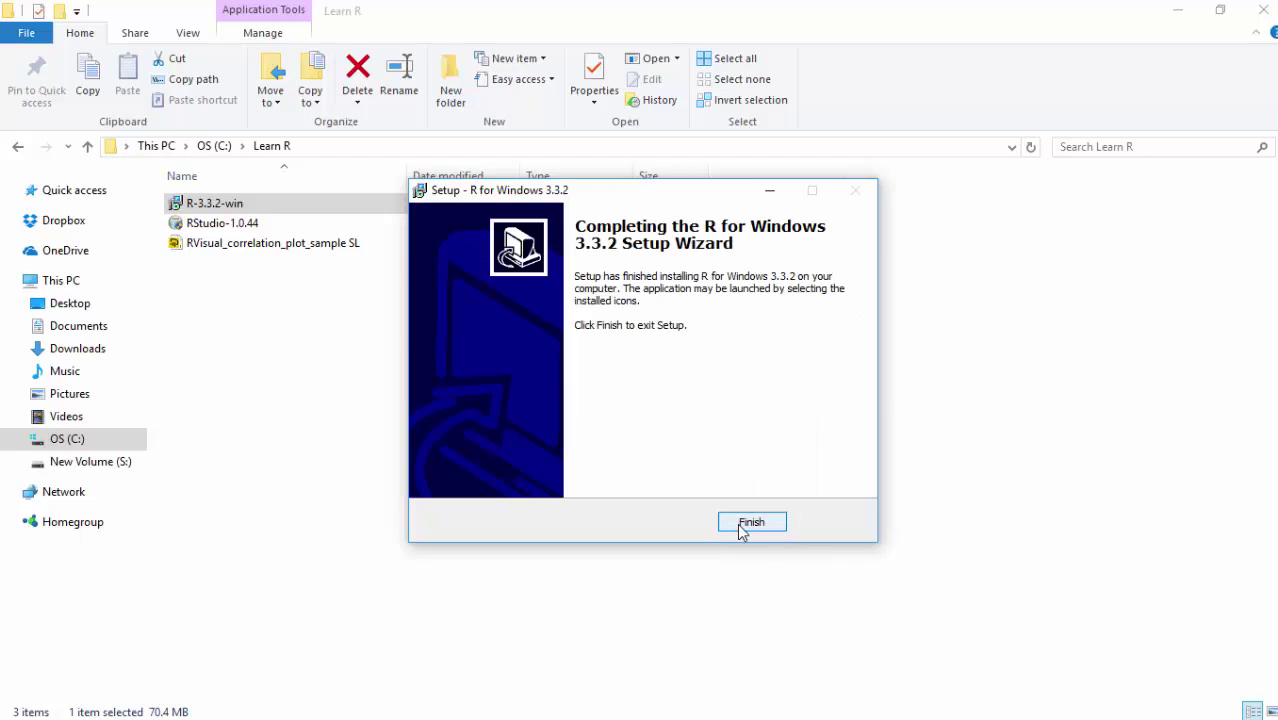
{"action": "left_click", "coordinate": [740, 525]}
{"action": "left_click", "coordinate": [225, 226]}
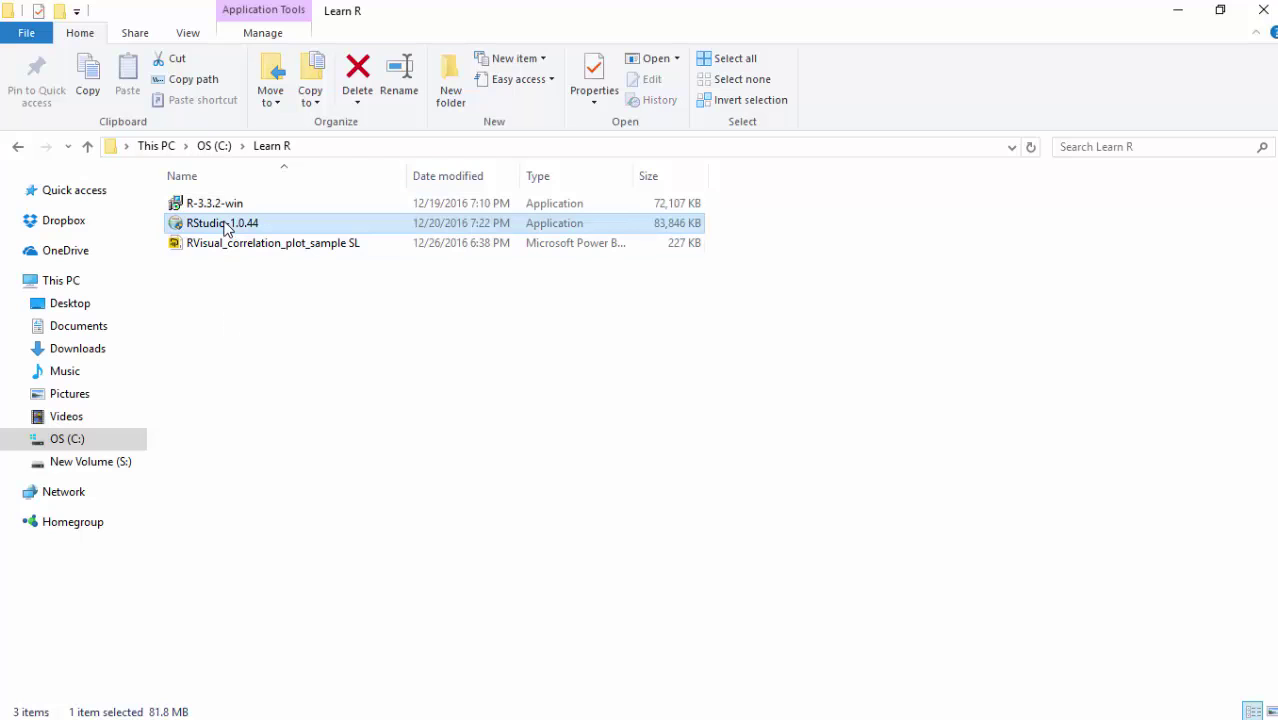
Run RStudio-1.0.44 as administrator, install with default location and folder, then finish and minimize Explorer.
{"action": "right_click", "coordinate": [226, 226]}
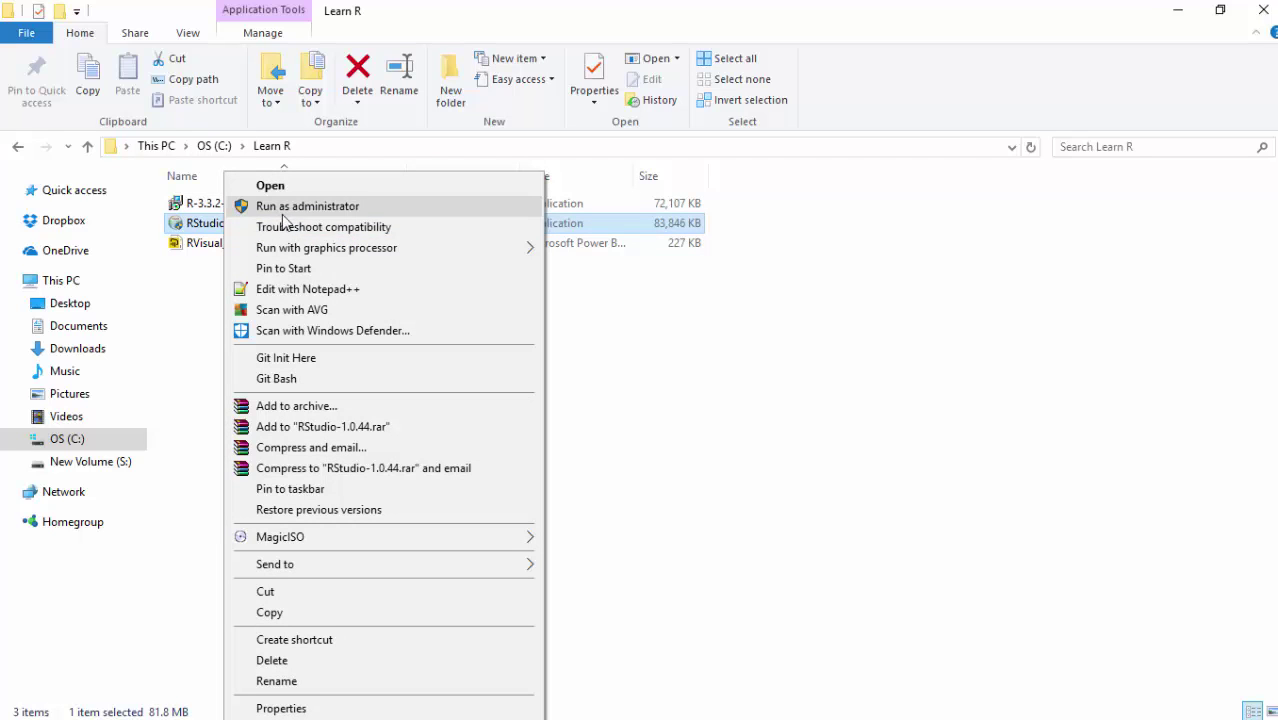
{"action": "left_click", "coordinate": [281, 207]}
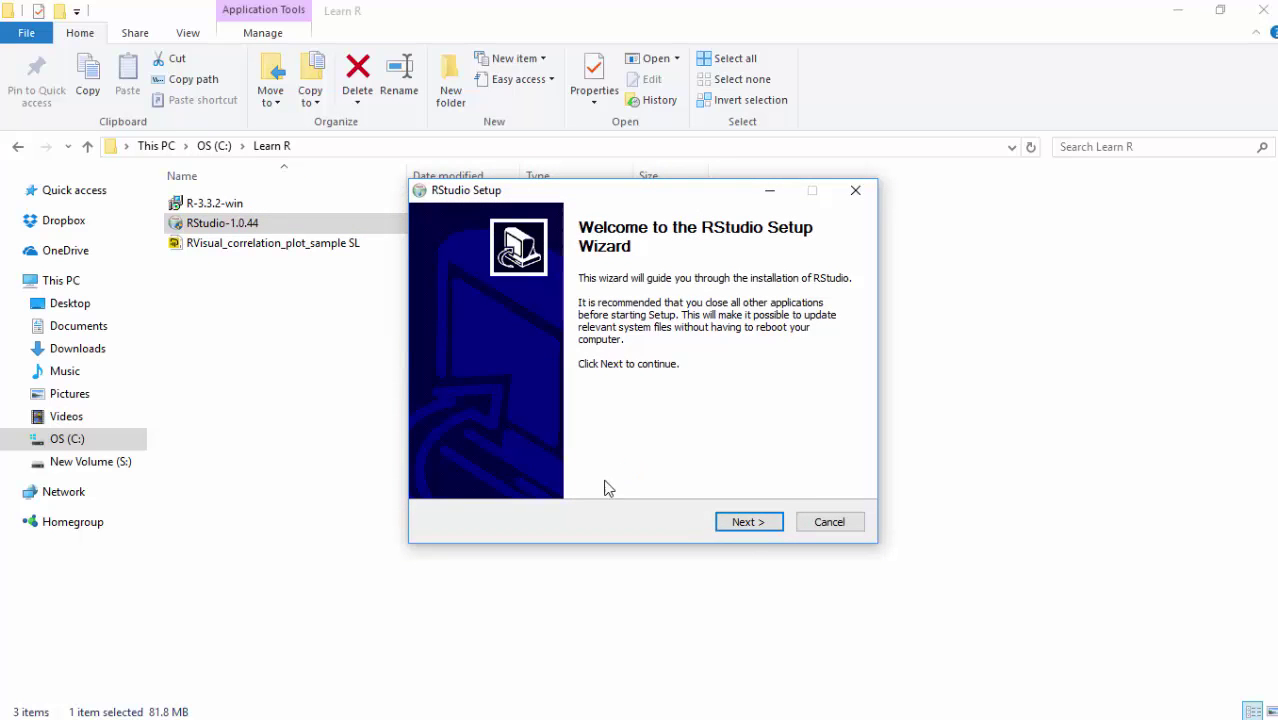
{"action": "left_click", "coordinate": [765, 527]}
{"action": "left_click", "coordinate": [765, 522]}
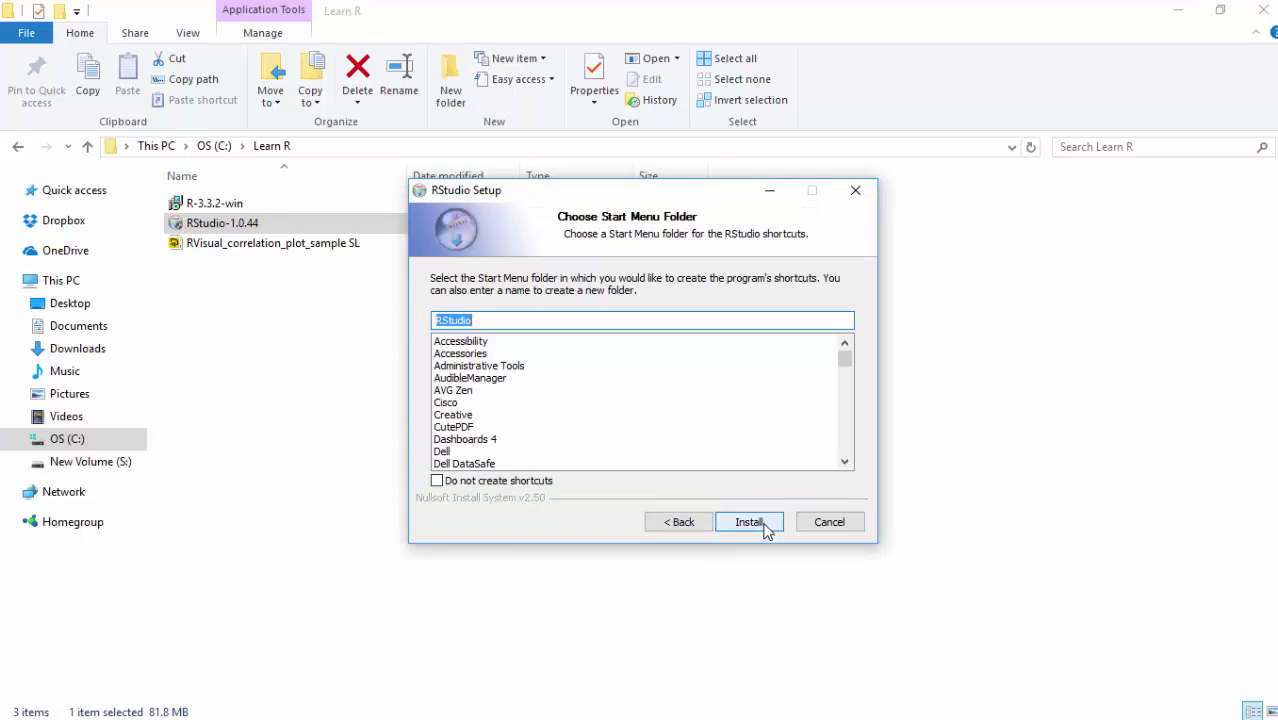
{"action": "left_click", "coordinate": [765, 524]}
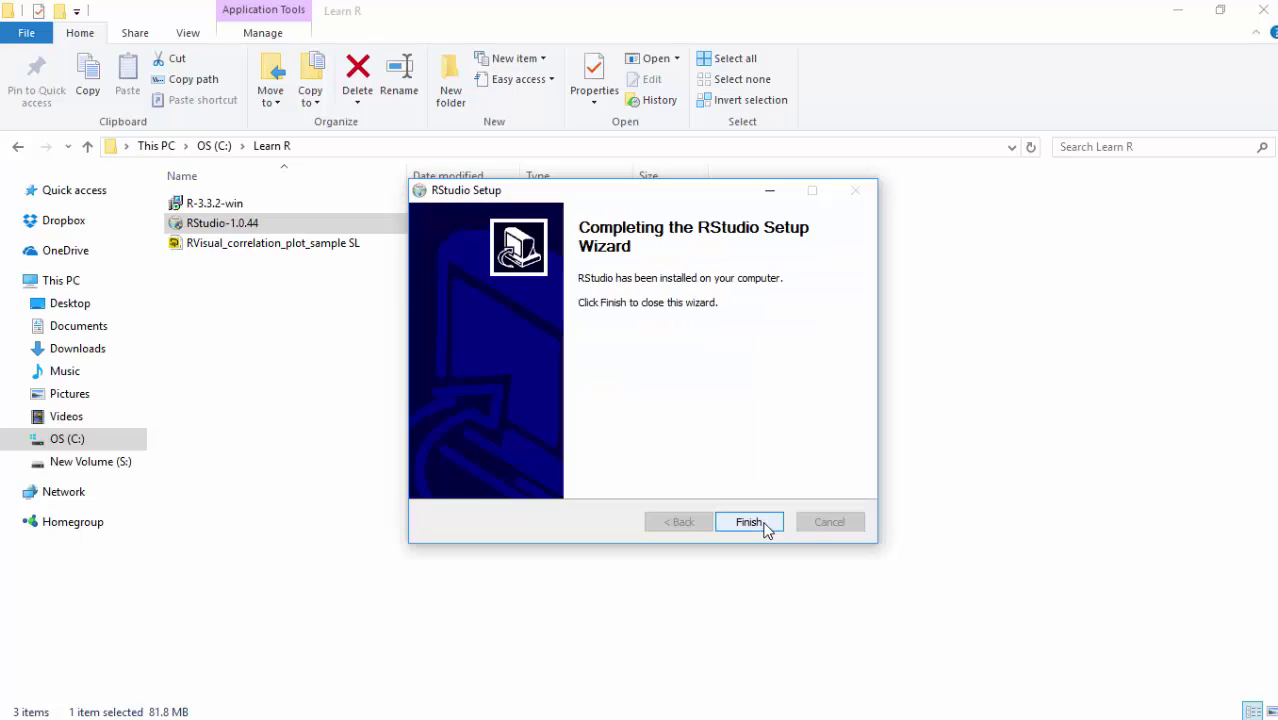
{"action": "left_click", "coordinate": [749, 522]}
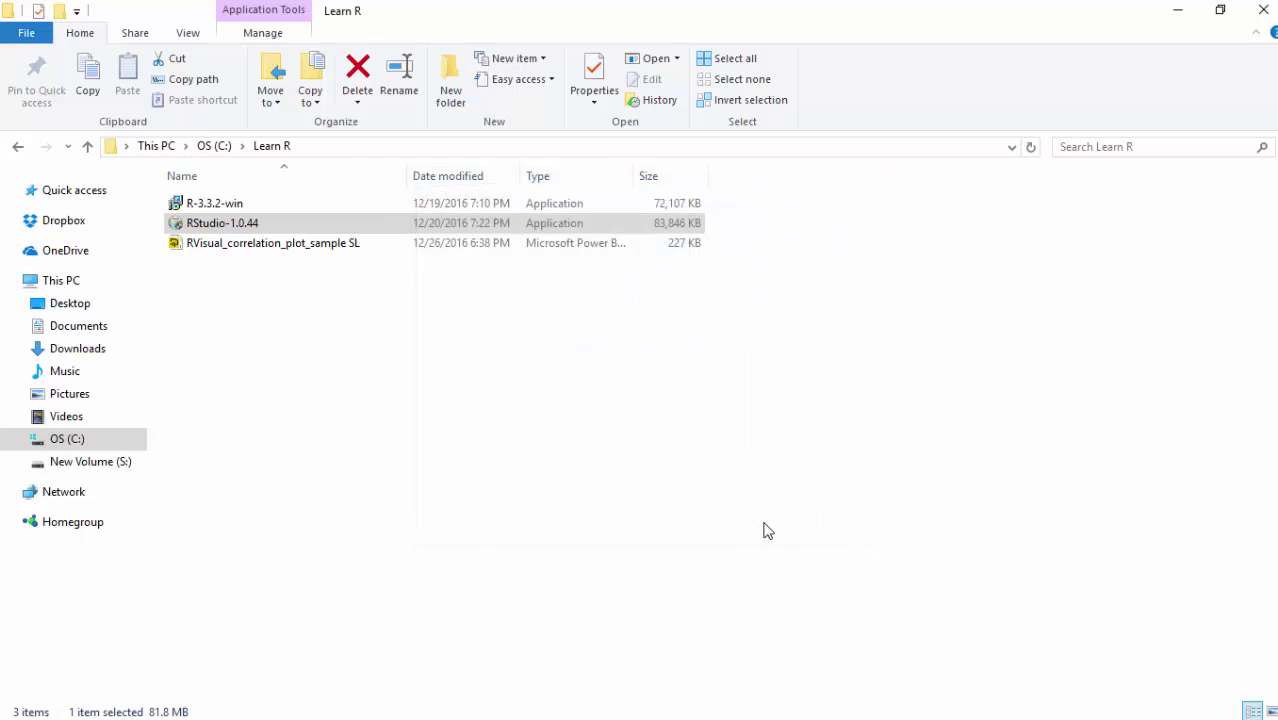
{"action": "left_click", "coordinate": [1183, 10]}
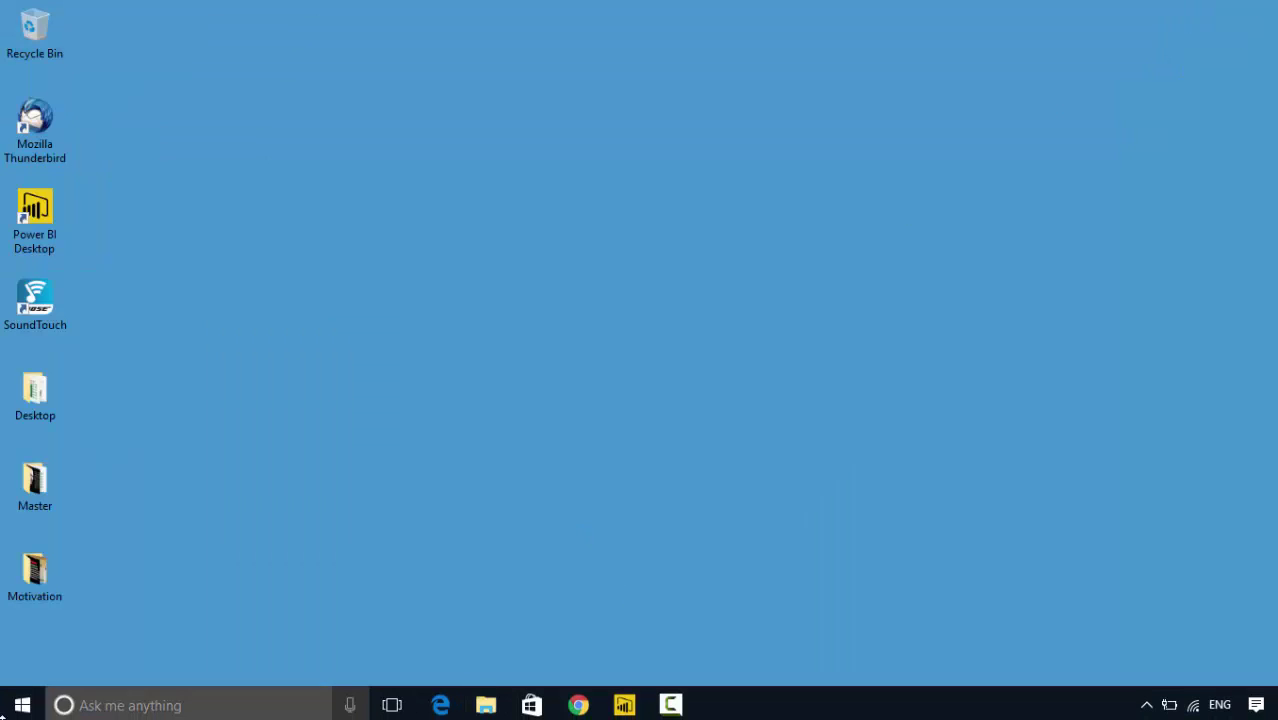
Search Windows for 'Rstudio', launch it, and bring the Power BI report back to front.
{"action": "left_click", "coordinate": [159, 690]}
{"action": "type", "text": "R"}
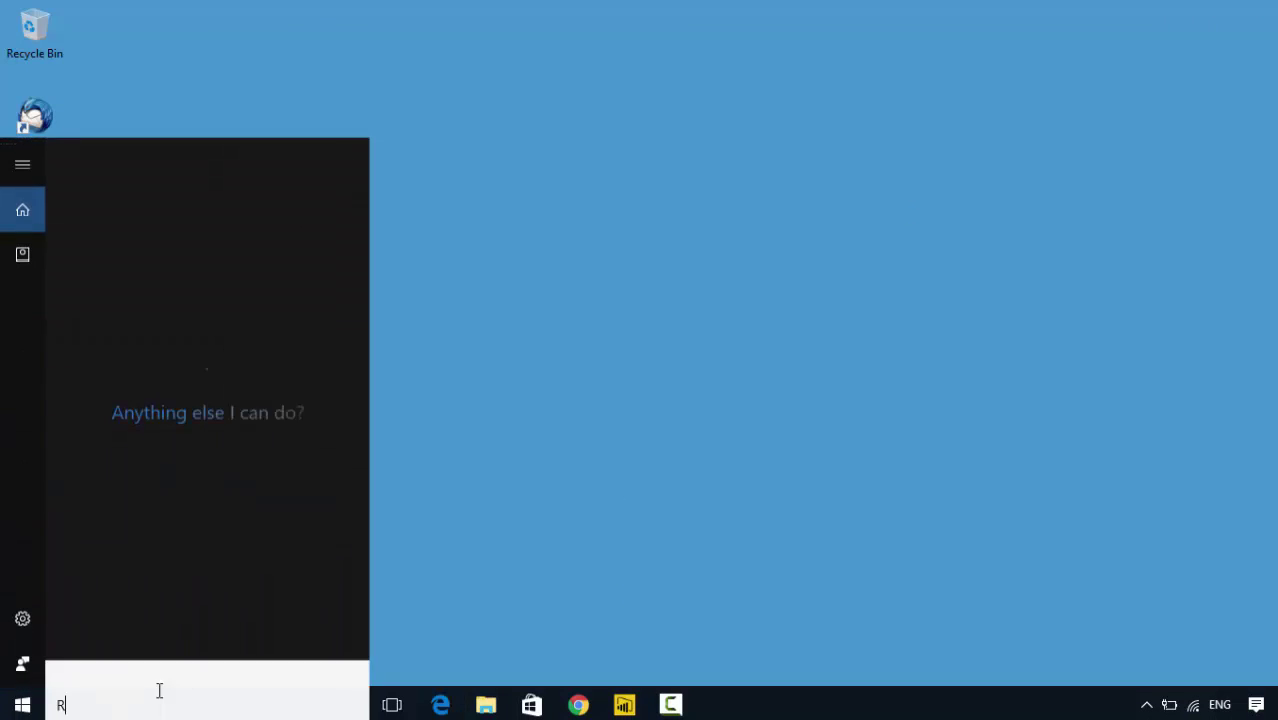
{"action": "type", "text": "s"}
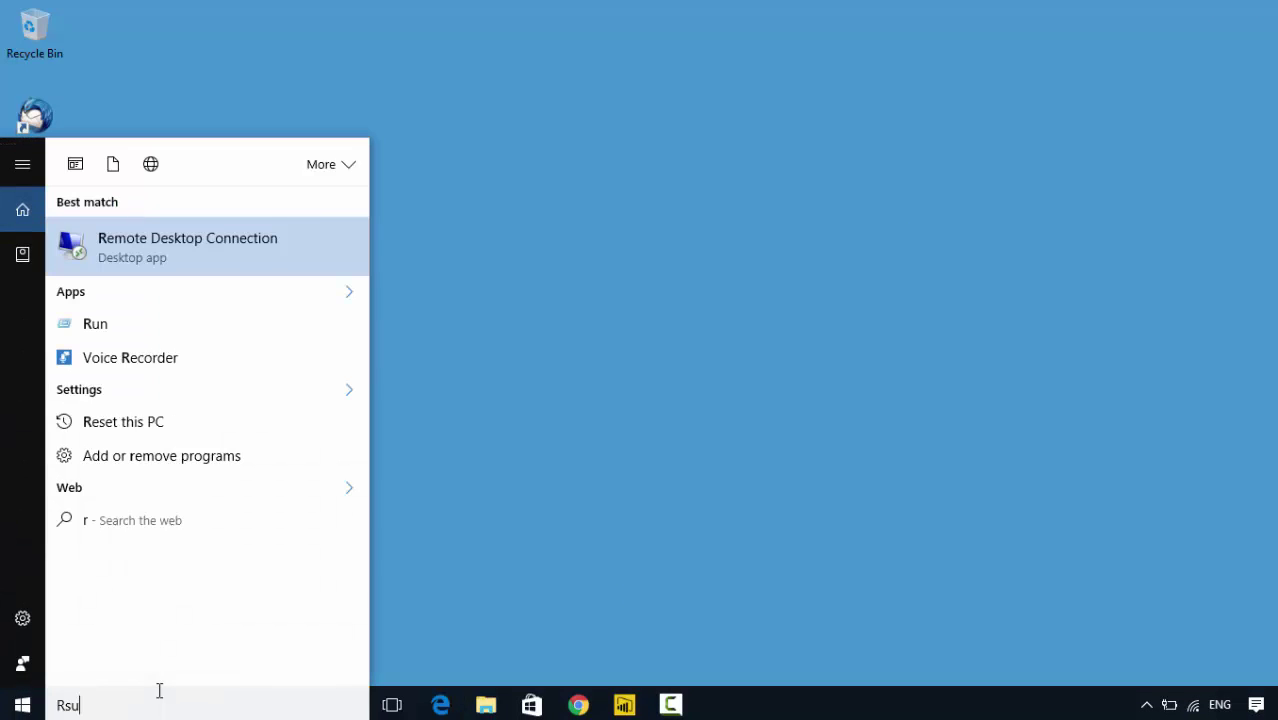
{"action": "type", "text": "tudio"}
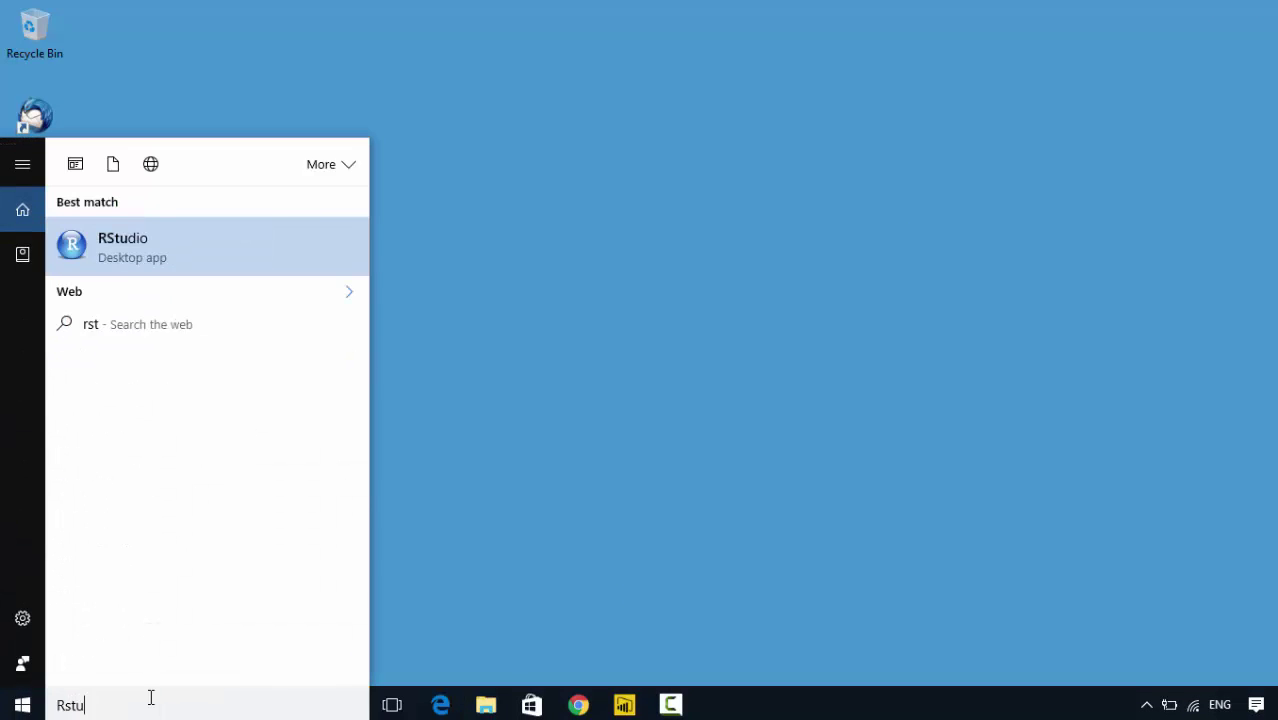
{"action": "left_click", "coordinate": [107, 245]}
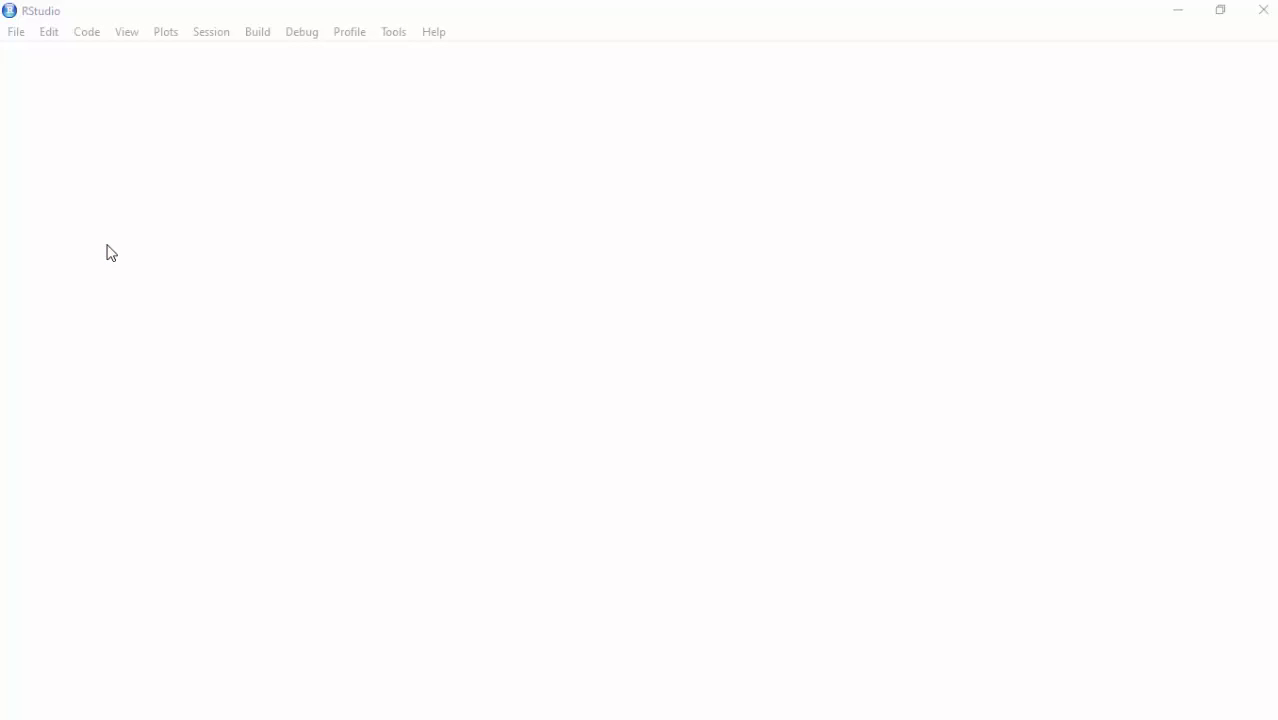
{"action": "left_click", "coordinate": [625, 706]}
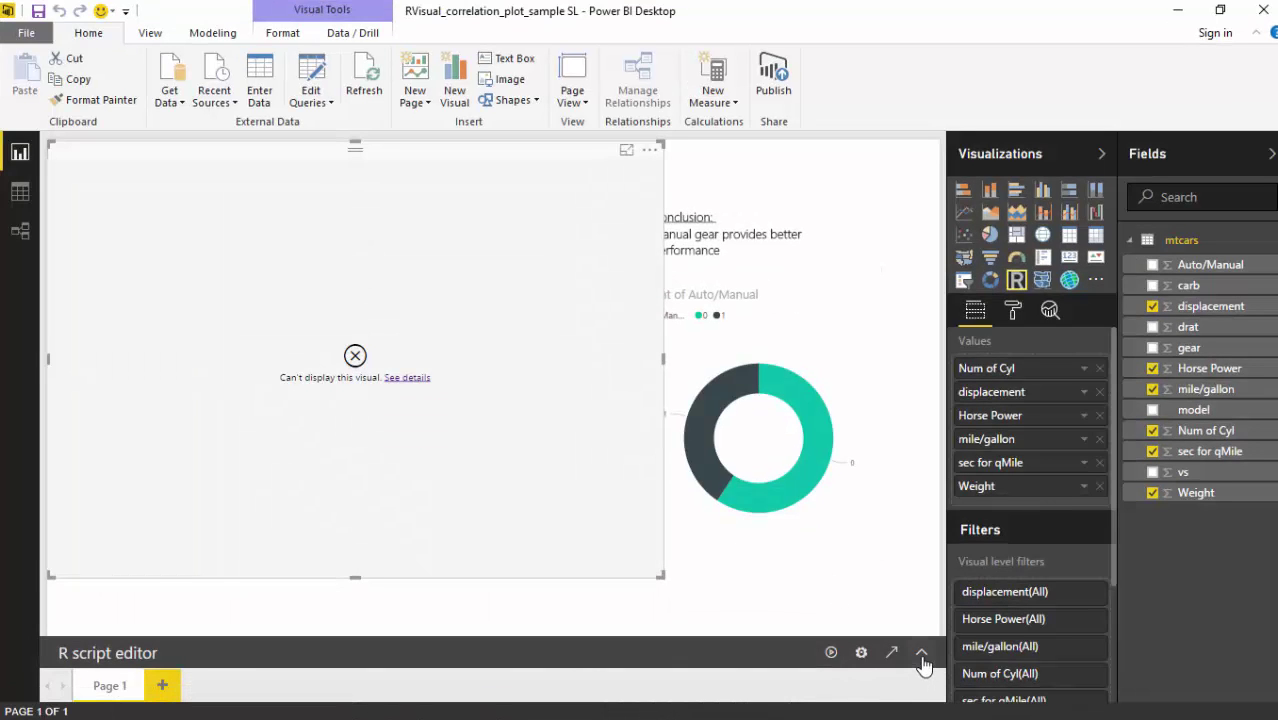
Expand the failing visual's R script, highlight corrplot in require("corrplot"), and switch to RStudio.
{"action": "left_click", "coordinate": [921, 655]}
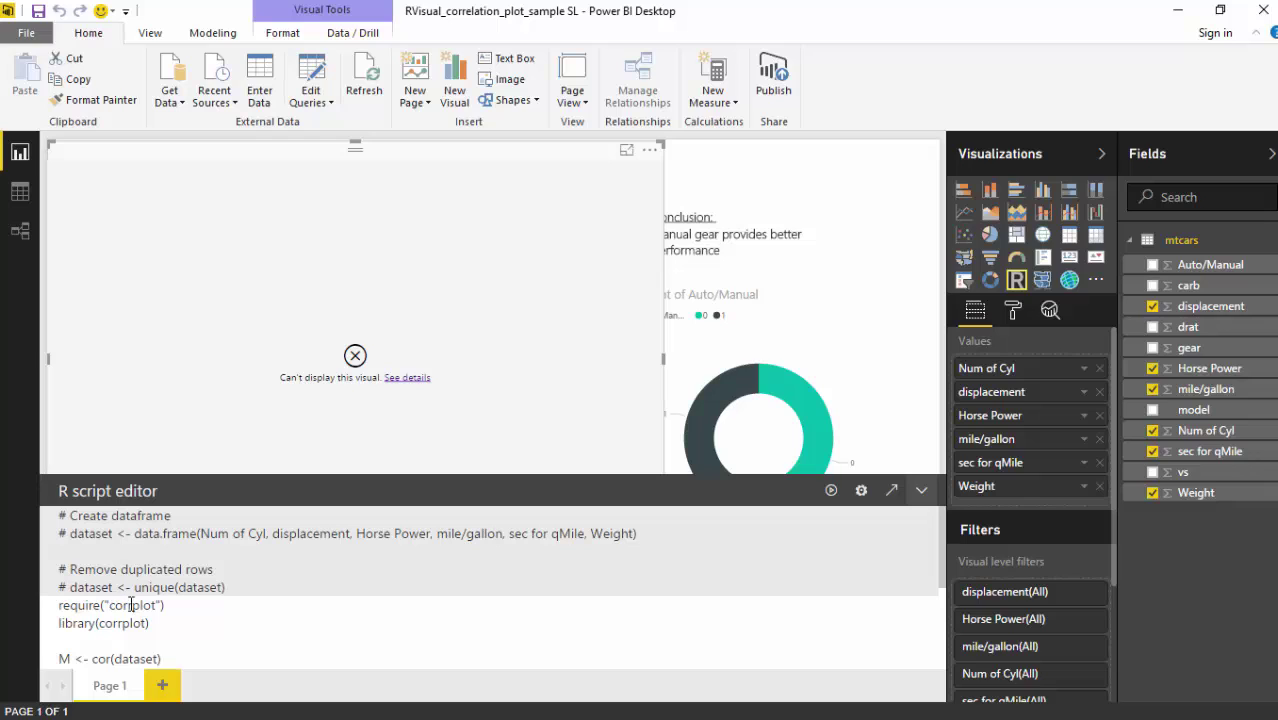
{"action": "left_click_drag", "start_coordinate": [109, 605], "coordinate": [146, 605]}
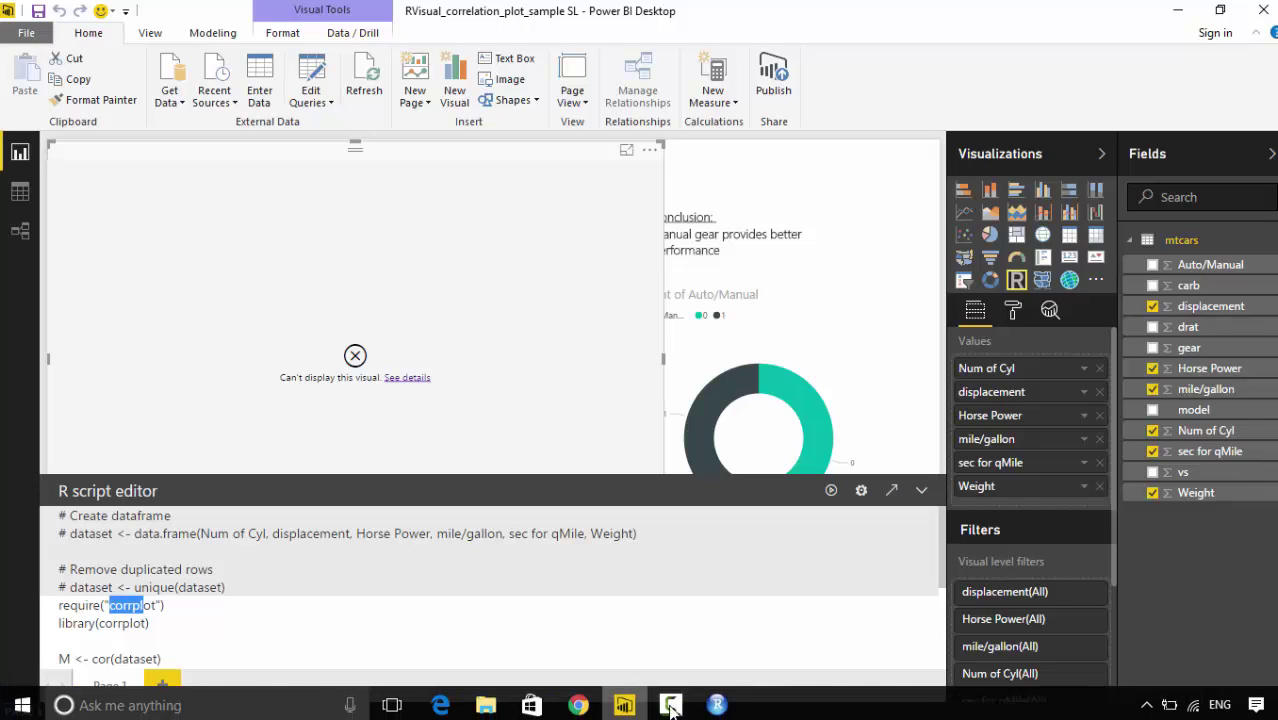
{"action": "left_click", "coordinate": [717, 705]}
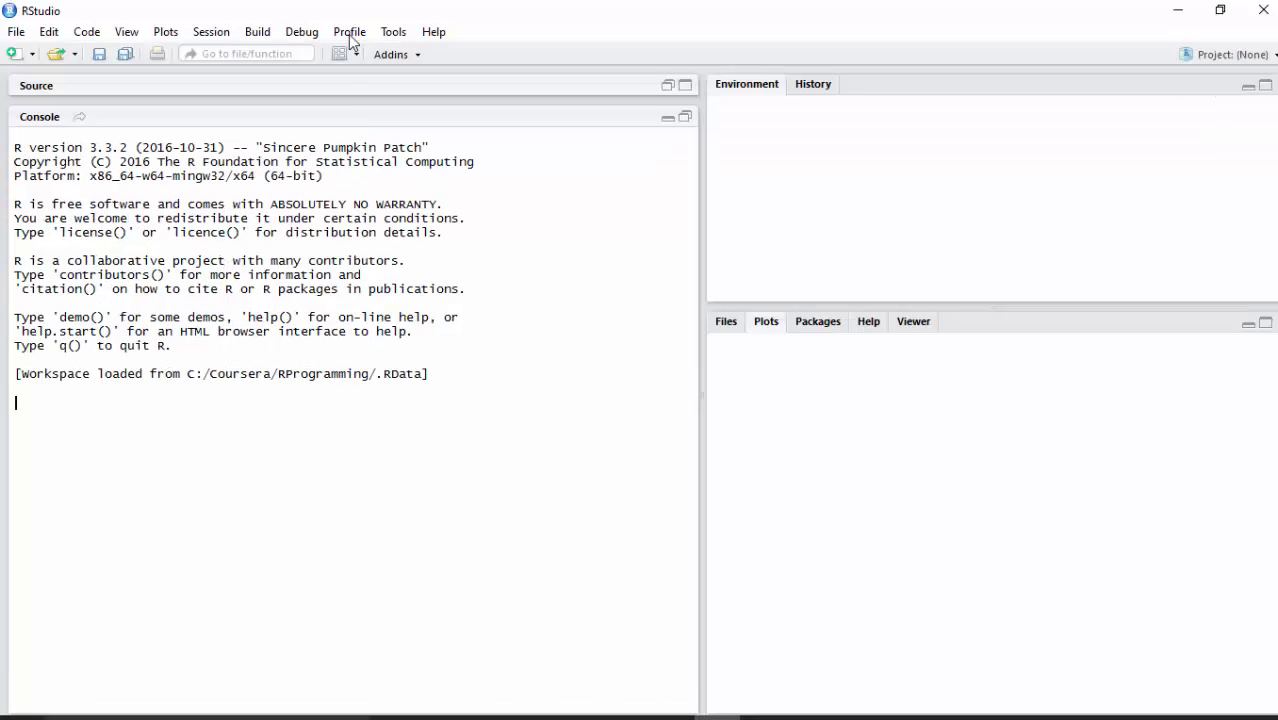
Install the corrplot package through Tools > Install Packages with dependencies included.
{"action": "left_click", "coordinate": [390, 33]}
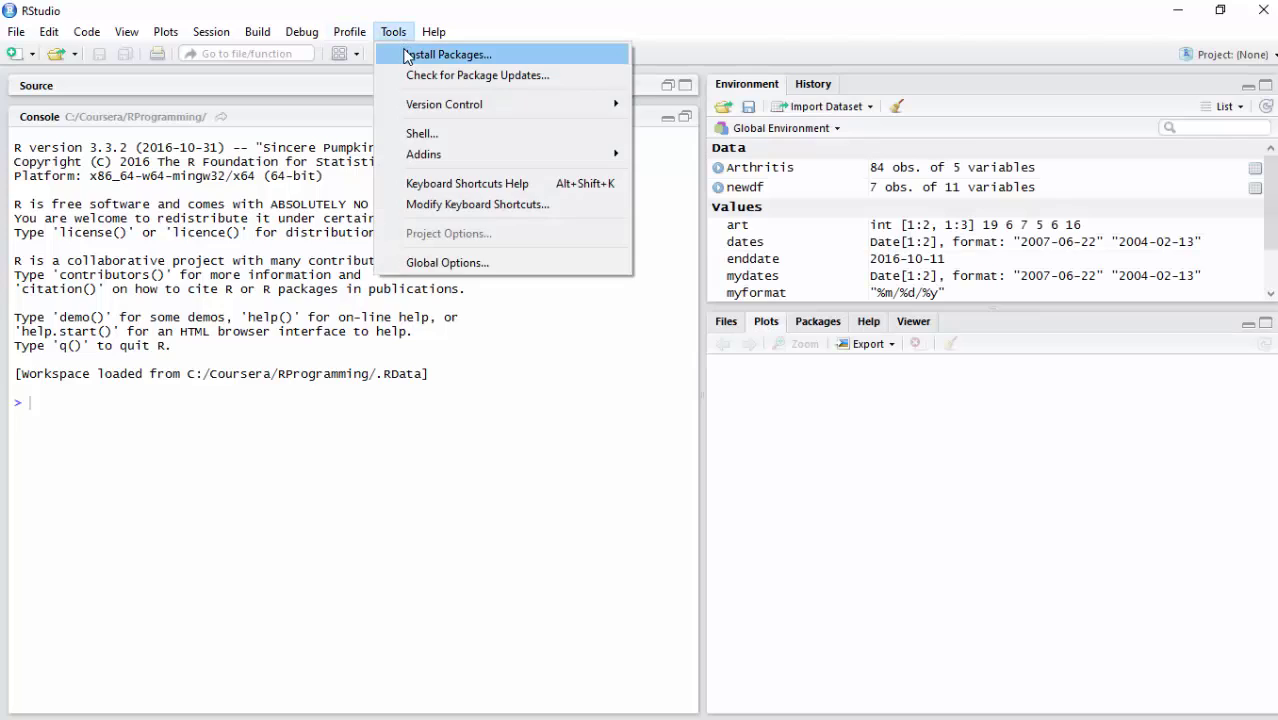
{"action": "left_click", "coordinate": [408, 55]}
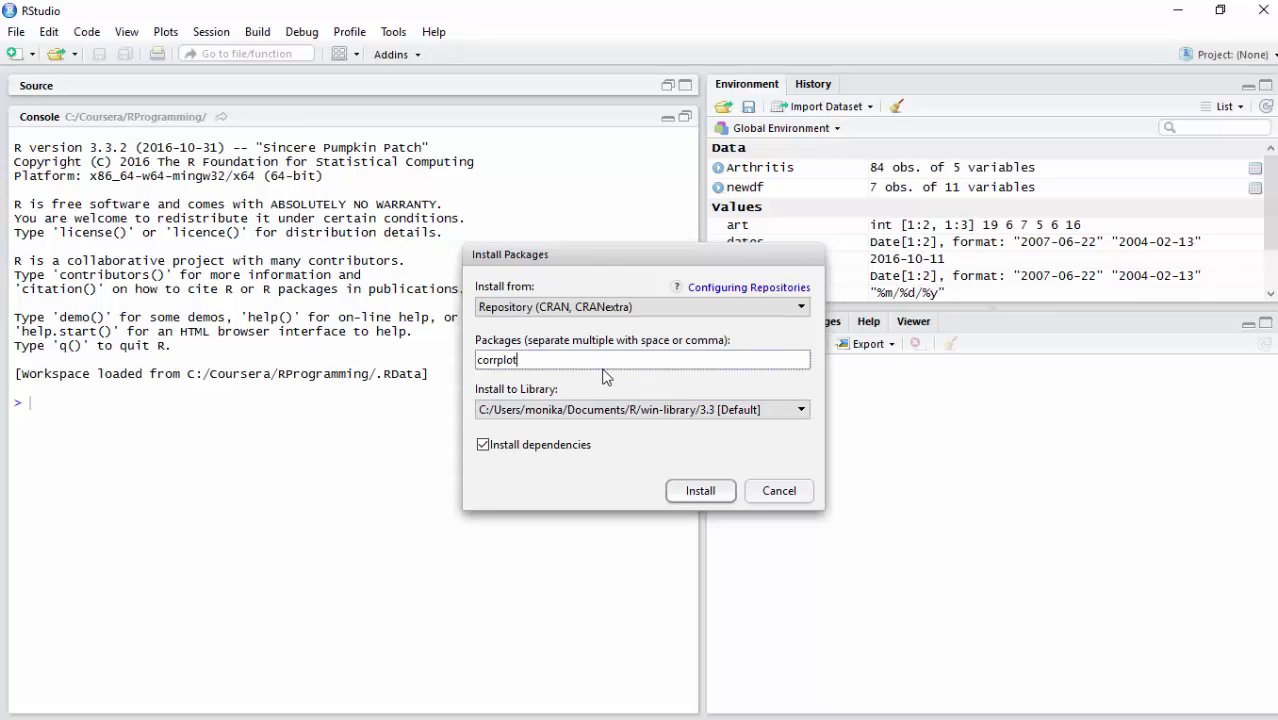
{"action": "left_click", "coordinate": [700, 491]}
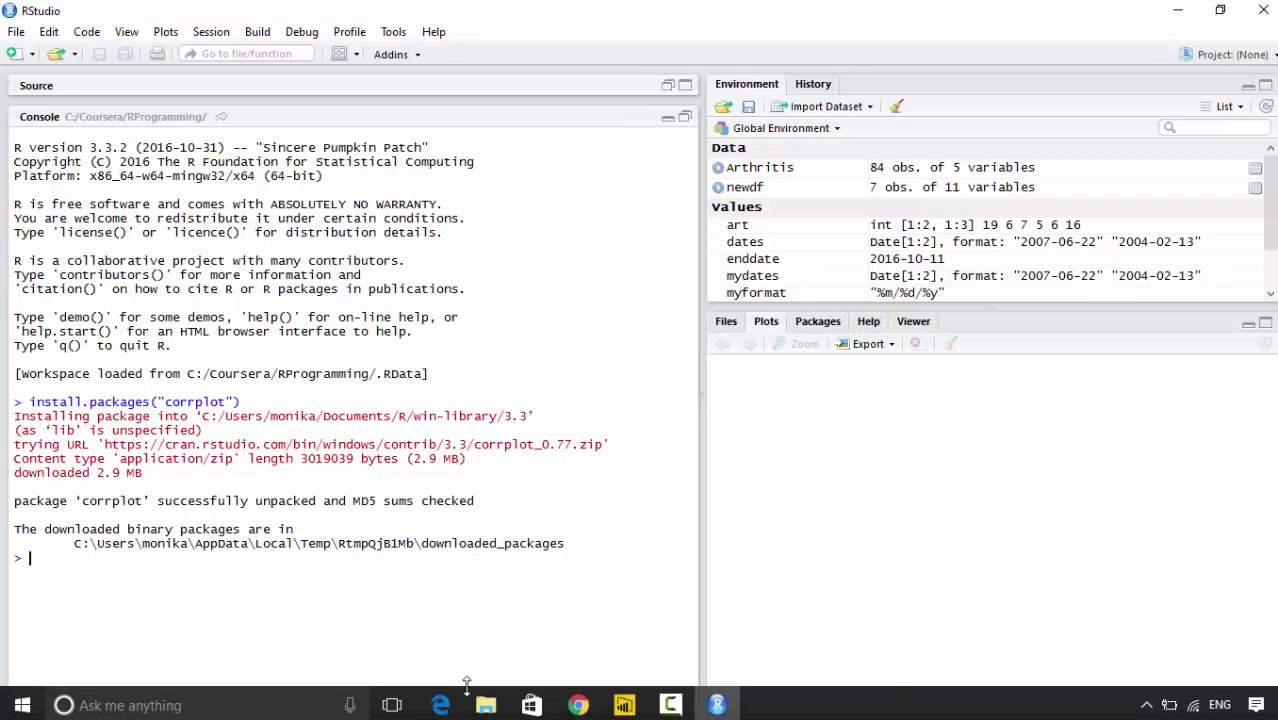
Refresh the Power BI report, dismiss the mtcars path error, and collapse the R script editor.
{"action": "left_click", "coordinate": [625, 705]}
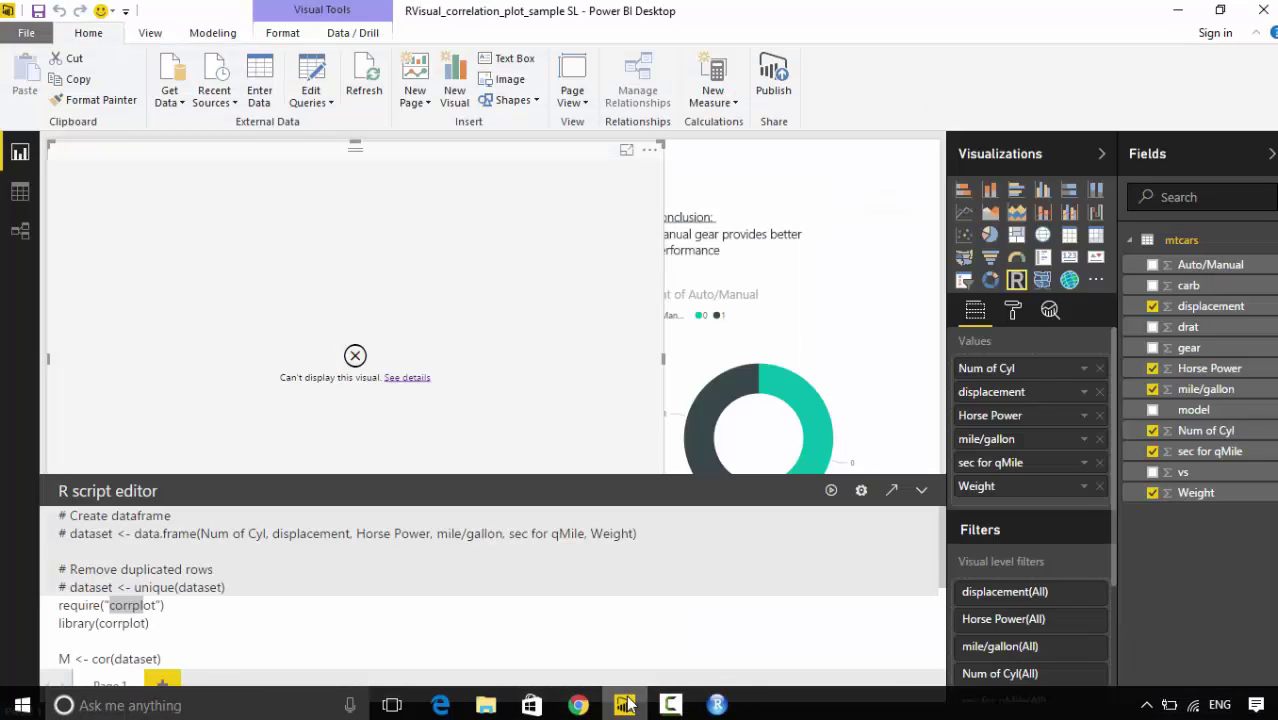
{"action": "left_click", "coordinate": [368, 72]}
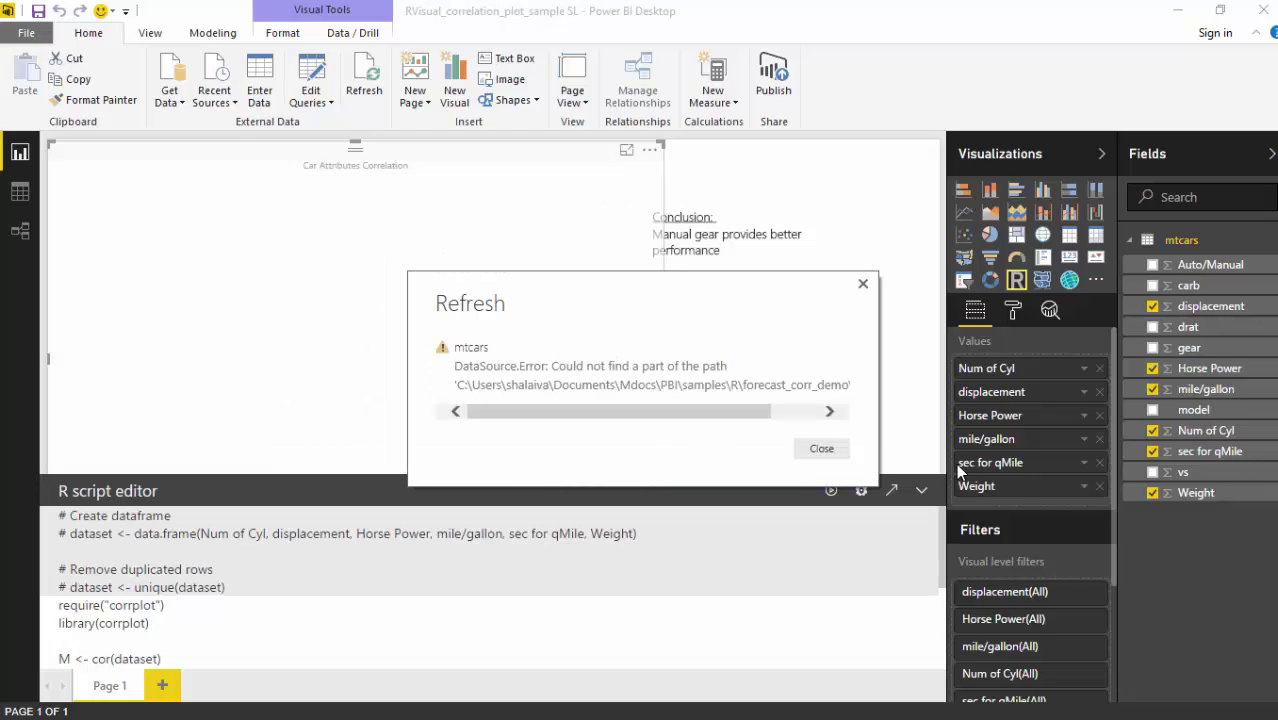
{"action": "left_click", "coordinate": [822, 448]}
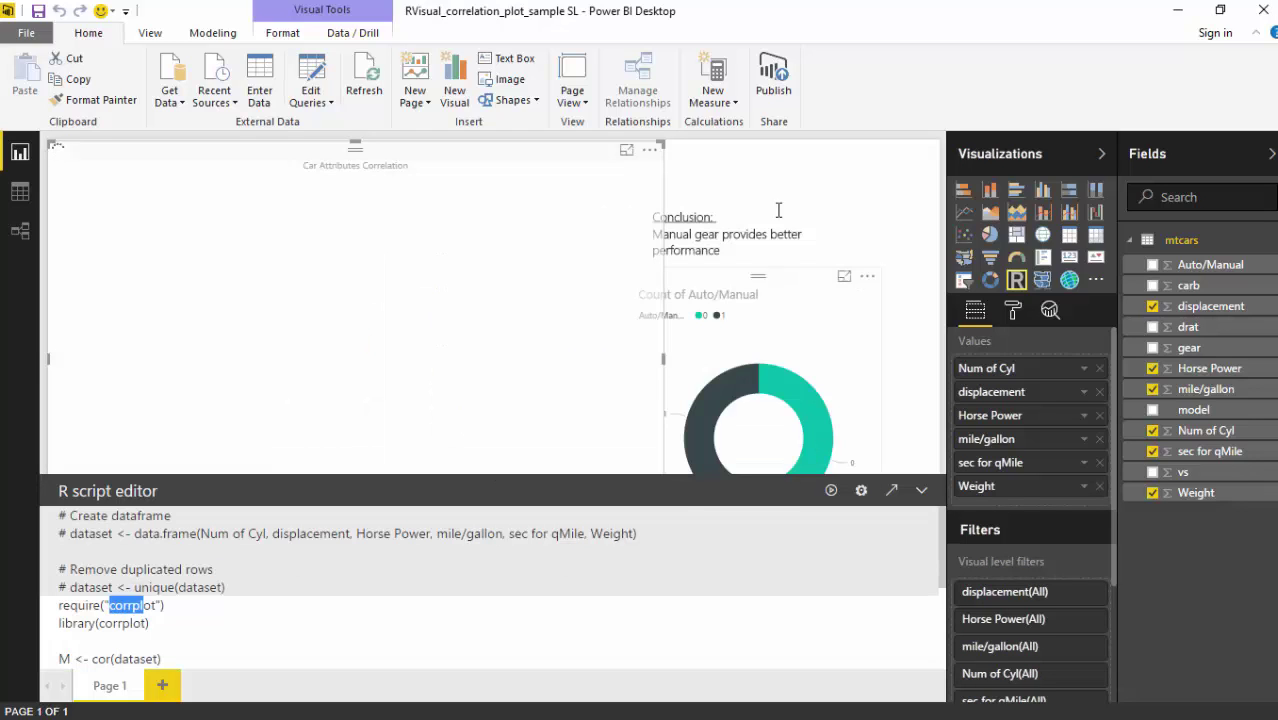
{"action": "left_click", "coordinate": [921, 491]}
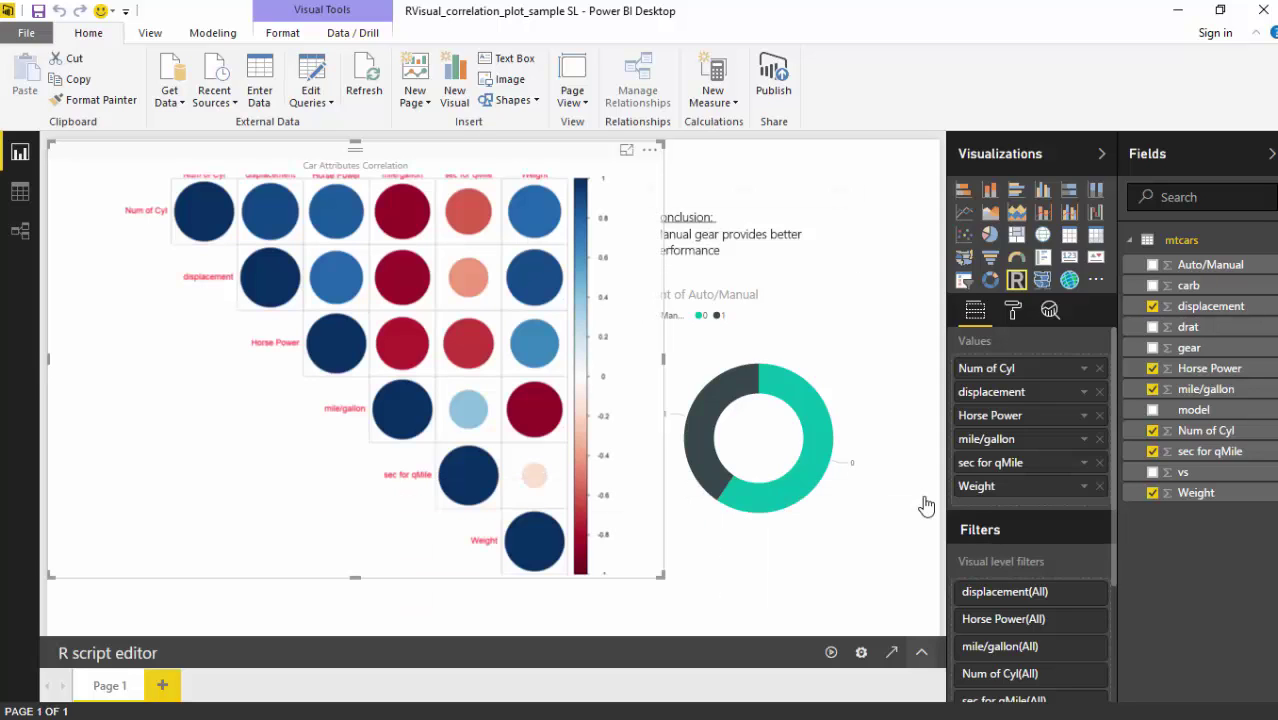